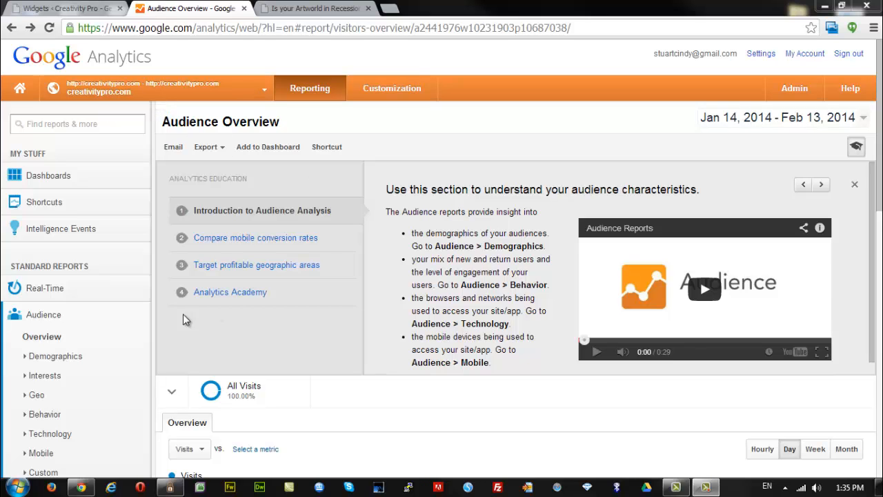
Look through the standard reports list, expanding the Real-Time group, collapsing Audience and reviewing the Behavior reports including AdSense
scroll(880, 124, down, 1)
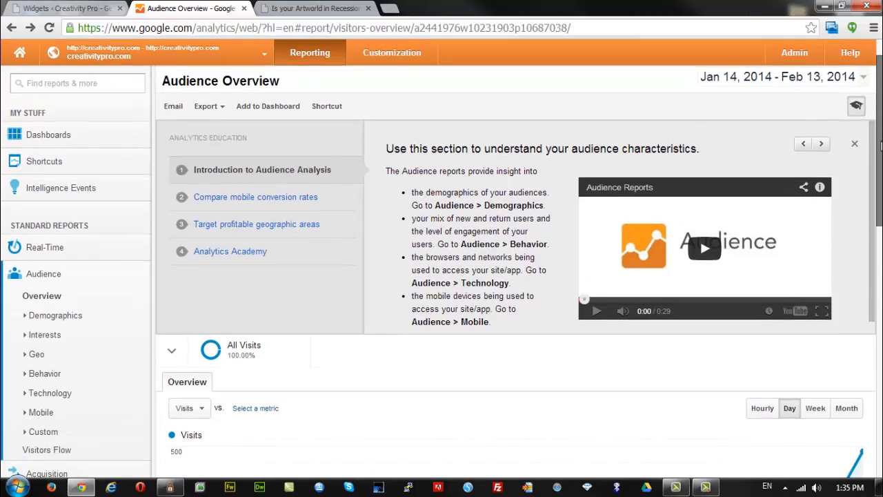
scroll(880, 131, up, 1)
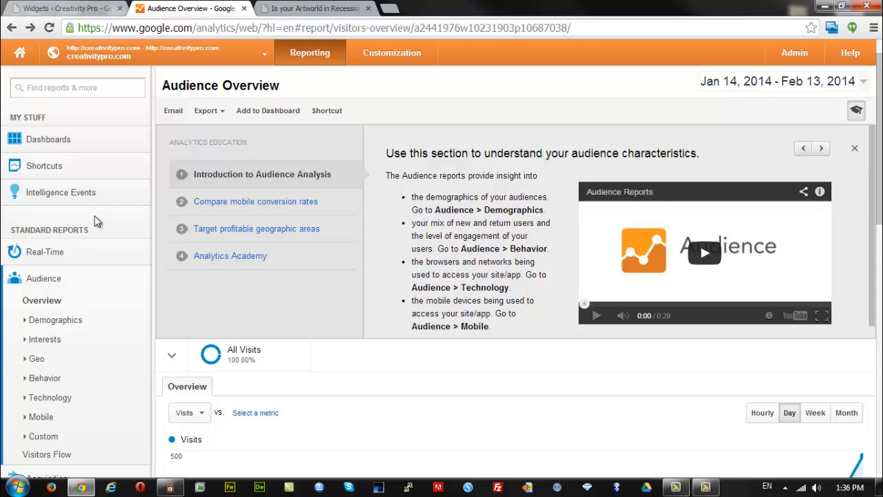
scroll(117, 262, down, 1)
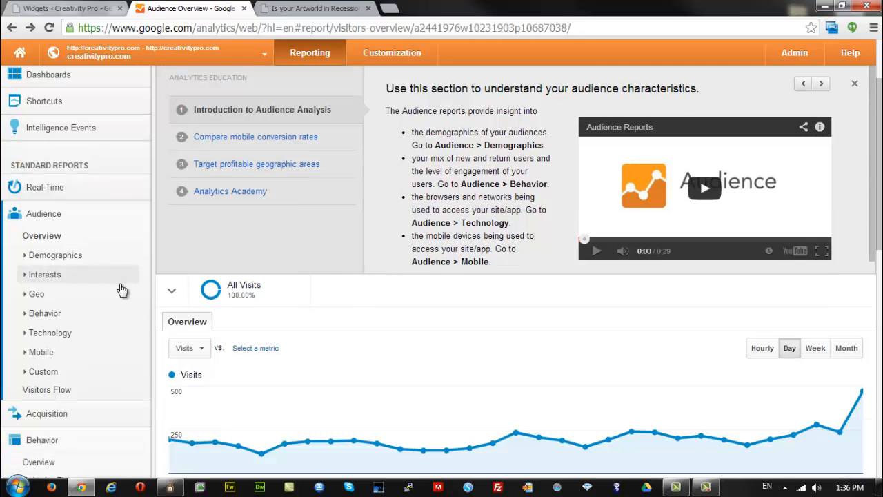
scroll(121, 289, down, 1)
click(75, 127)
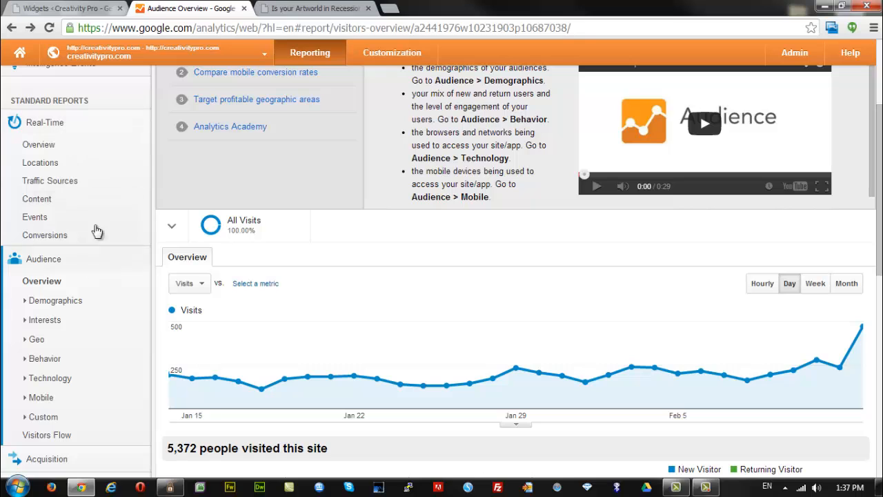
click(59, 259)
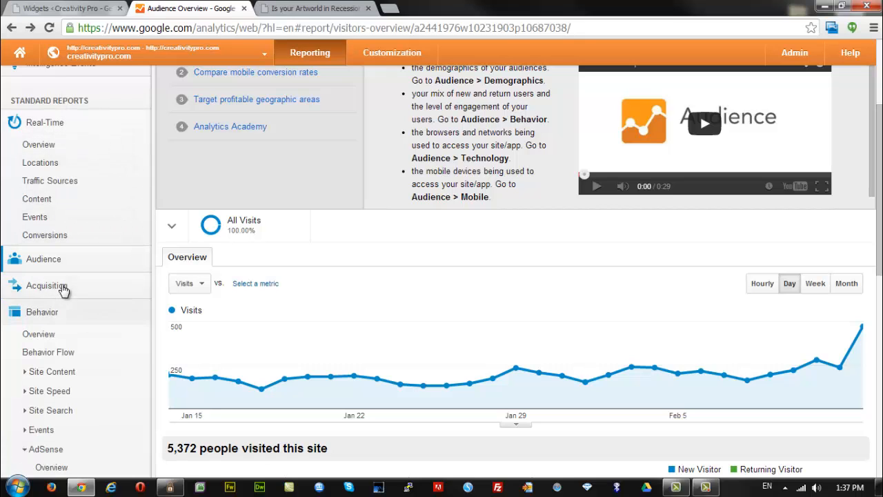
scroll(41, 386, down, 2)
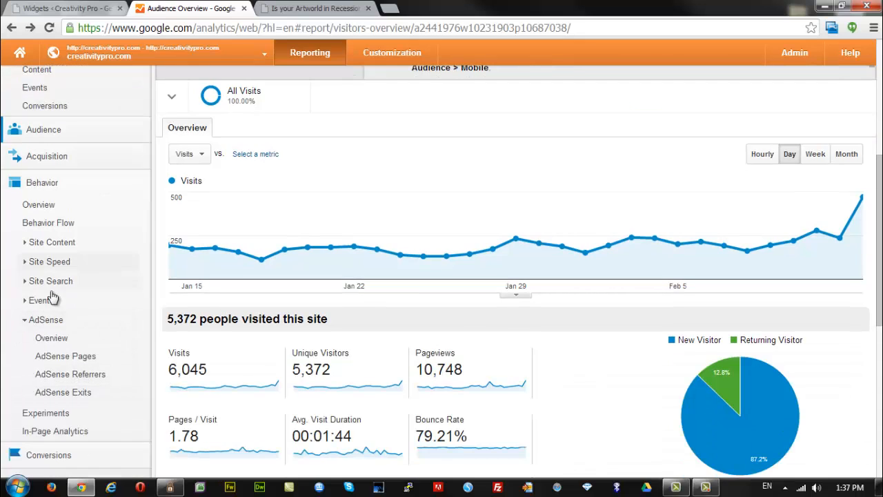
scroll(52, 297, up, 5)
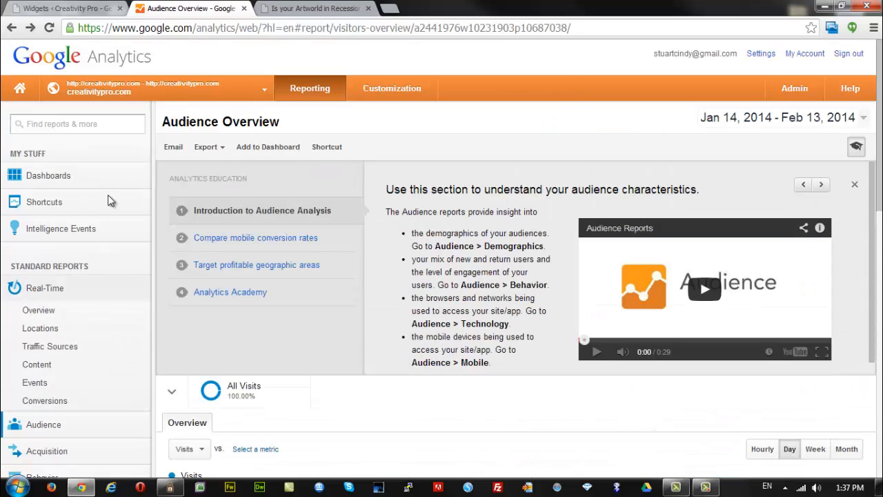
Open the account's AdSense Linking settings in the administration area and review its primary and secondary Analytics properties
click(795, 90)
scroll(275, 231, down, 1)
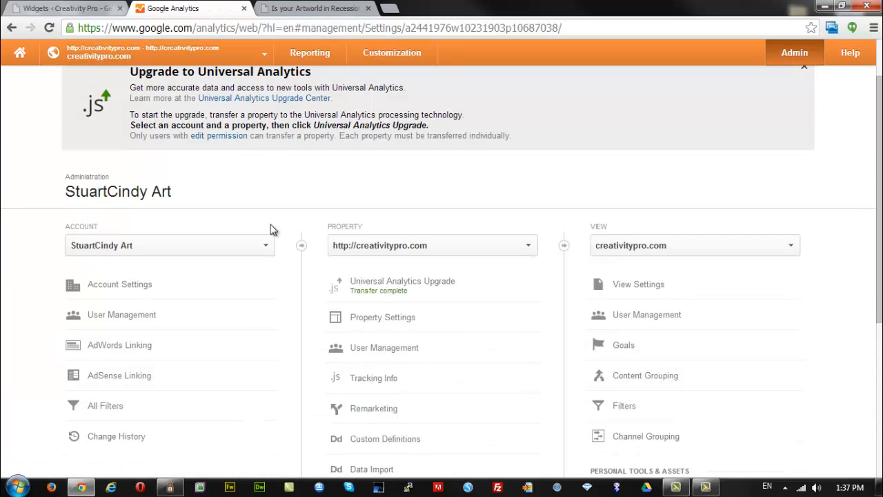
click(137, 378)
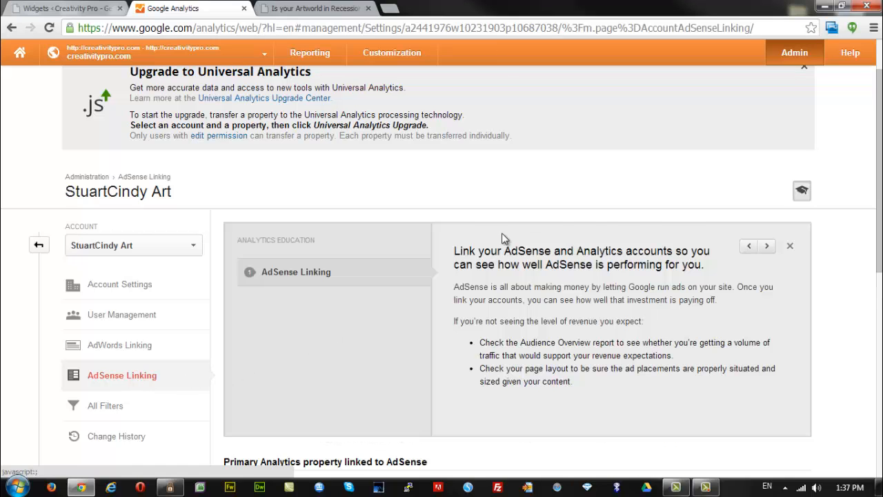
scroll(502, 238, down, 1)
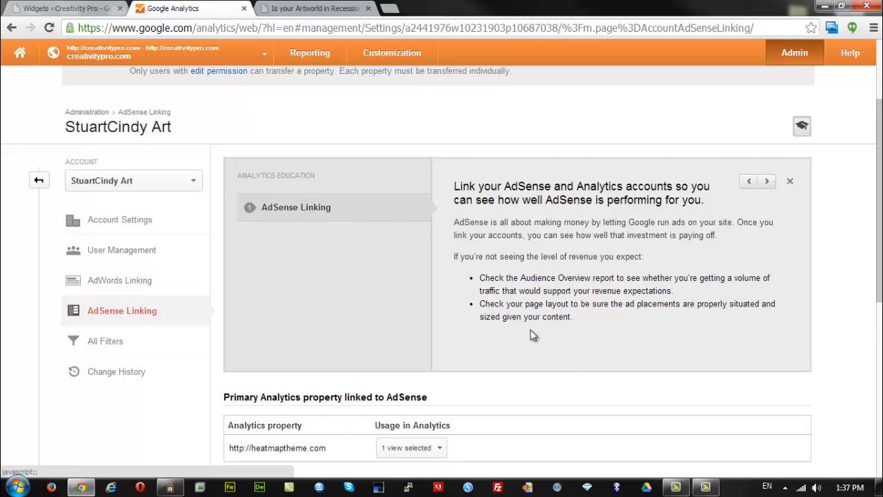
scroll(533, 336, down, 2)
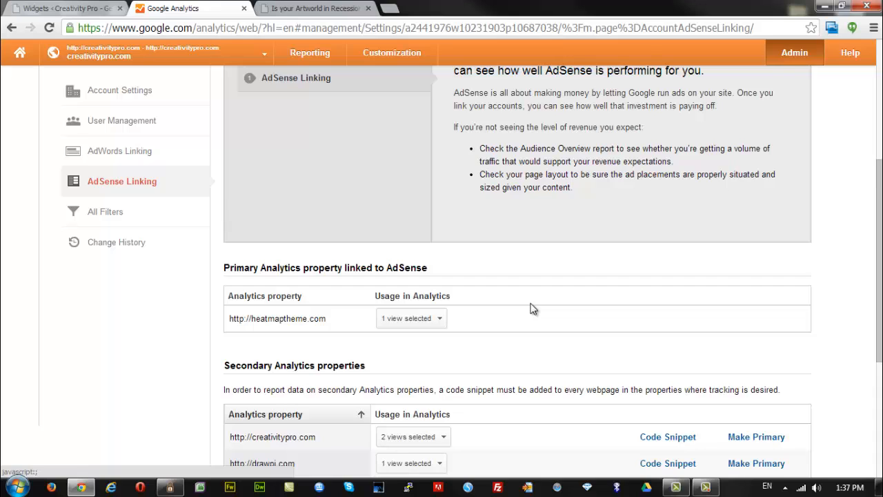
scroll(533, 308, down, 1)
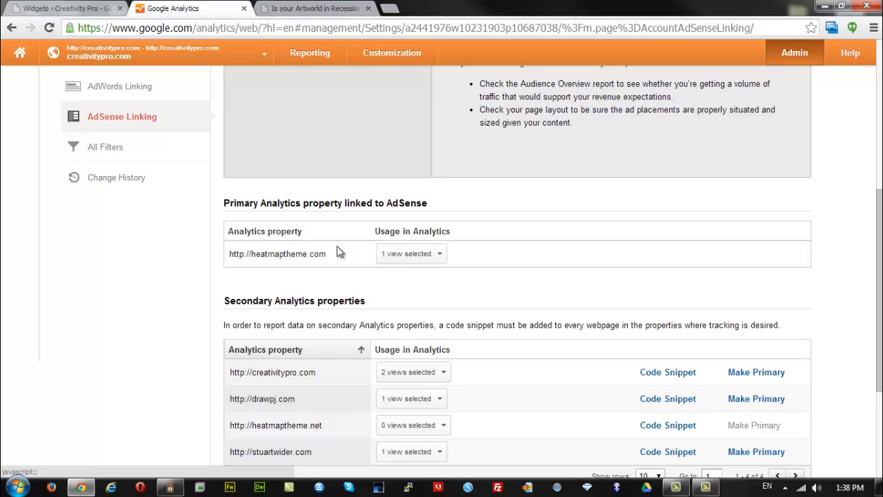
Show the AdSense code snippet for creativitypro.com, and check the <HEAD> Scripts in the WordPress site's HeatMap Options for it
click(666, 373)
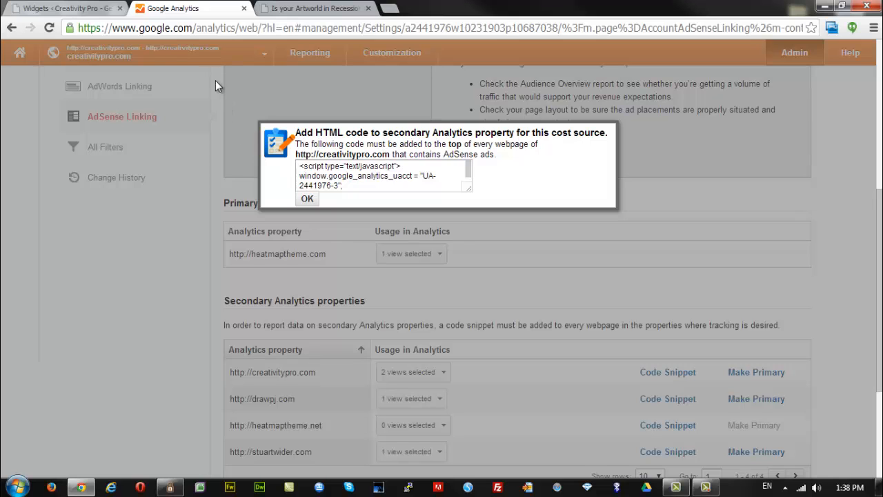
click(50, 9)
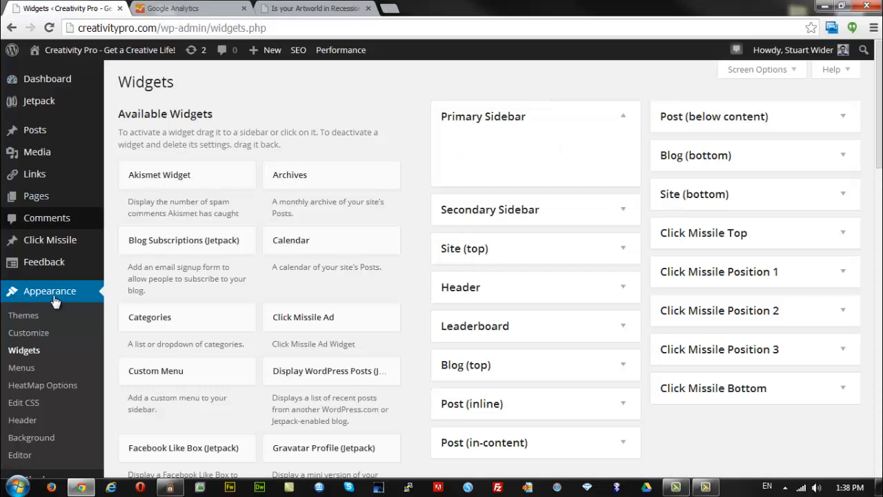
click(40, 386)
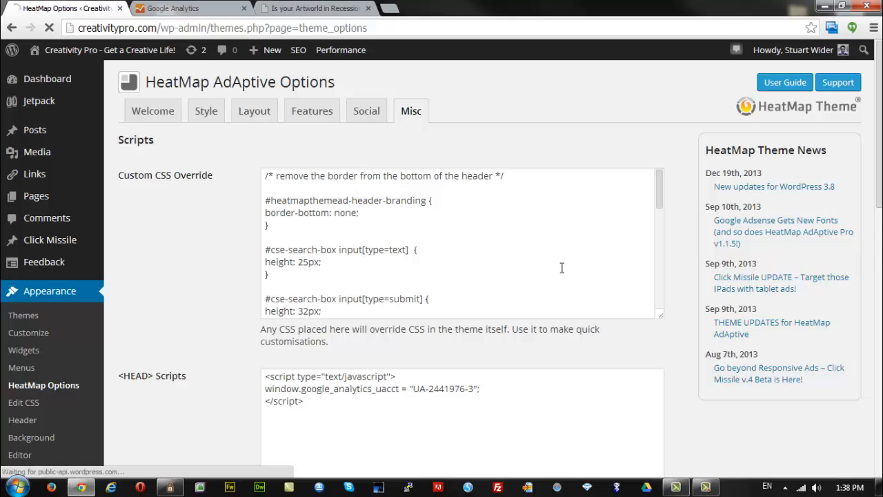
scroll(561, 268, down, 2)
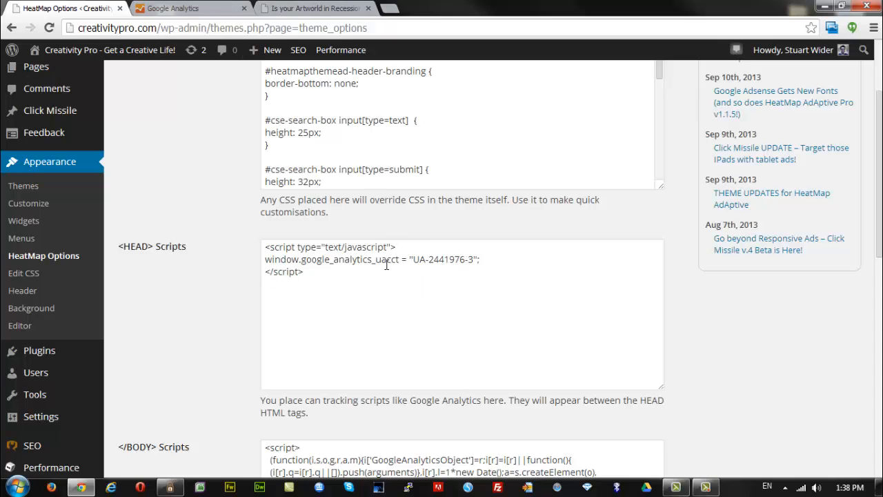
Return to Google Analytics and close the code snippet for creativitypro.com
click(195, 12)
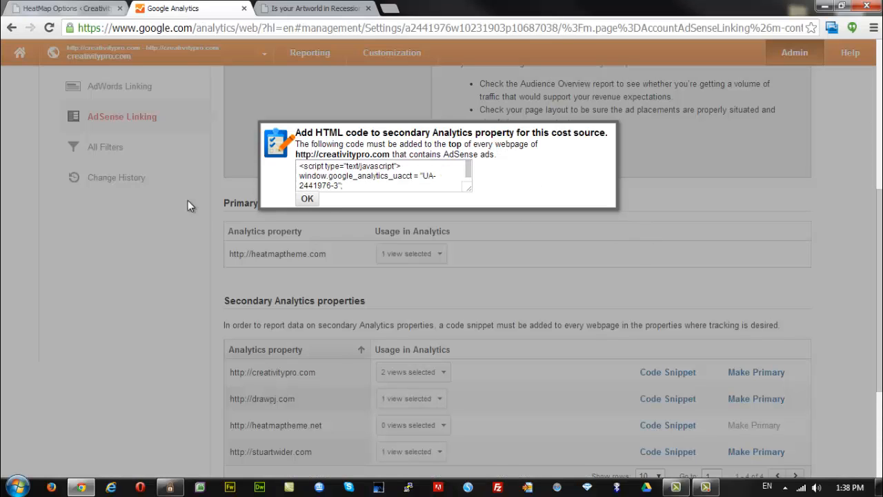
click(307, 199)
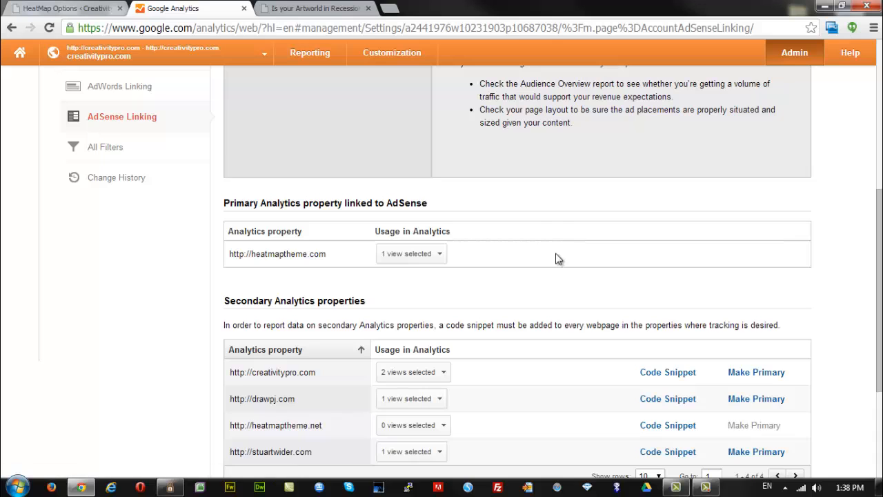
scroll(556, 256, up, 3)
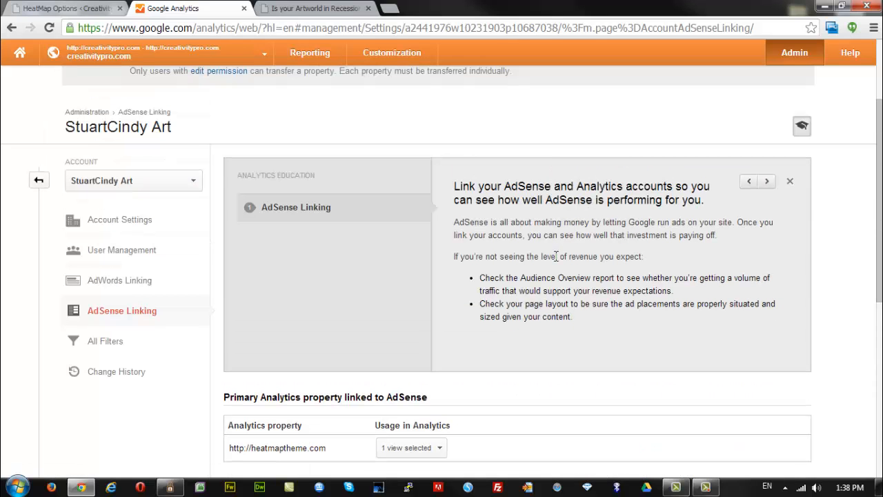
Go back to the administration overview and list the views available for the creativitypro.com property
click(11, 27)
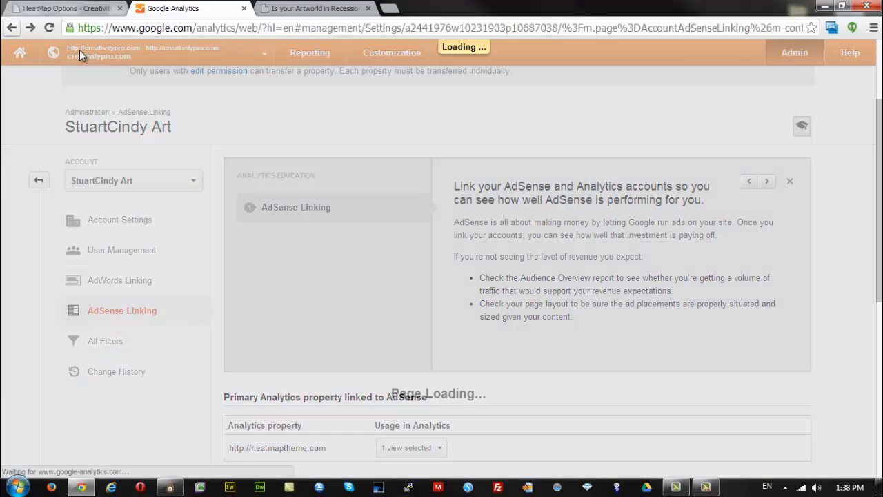
click(9, 28)
click(9, 28)
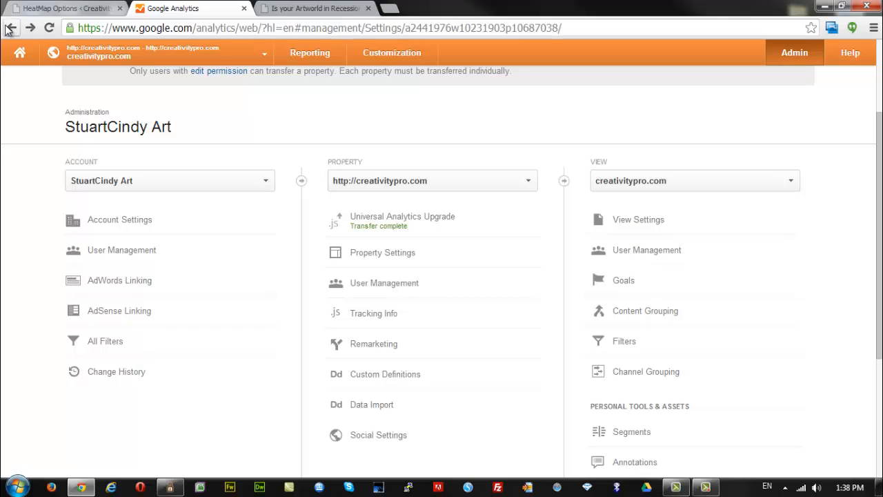
right_click(8, 29)
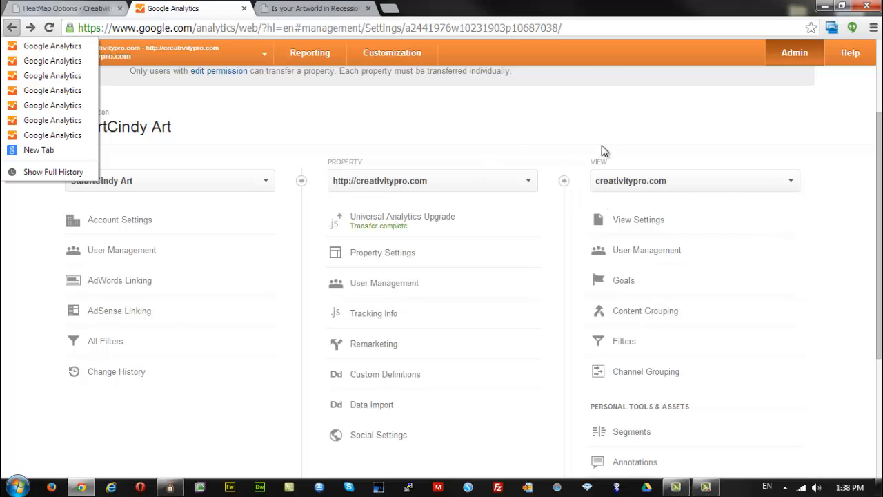
click(787, 180)
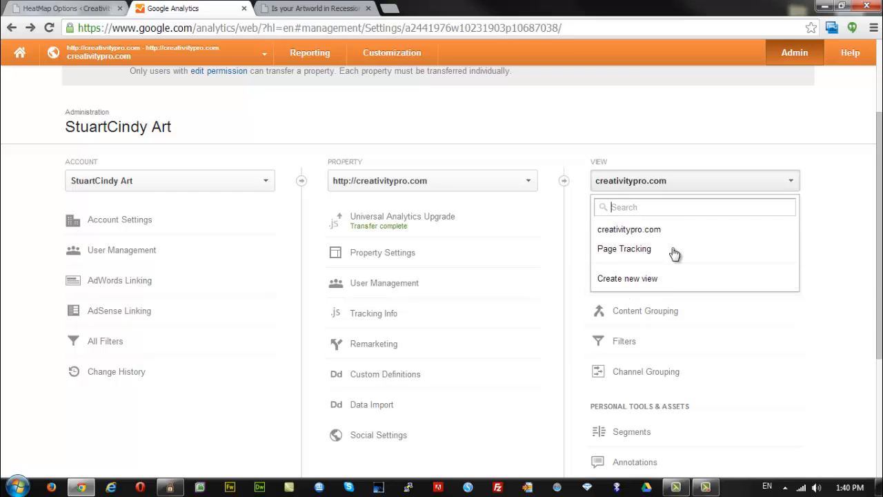
Return to the Audience Overview report and open the Experiments list in the Behavior reports
click(9, 30)
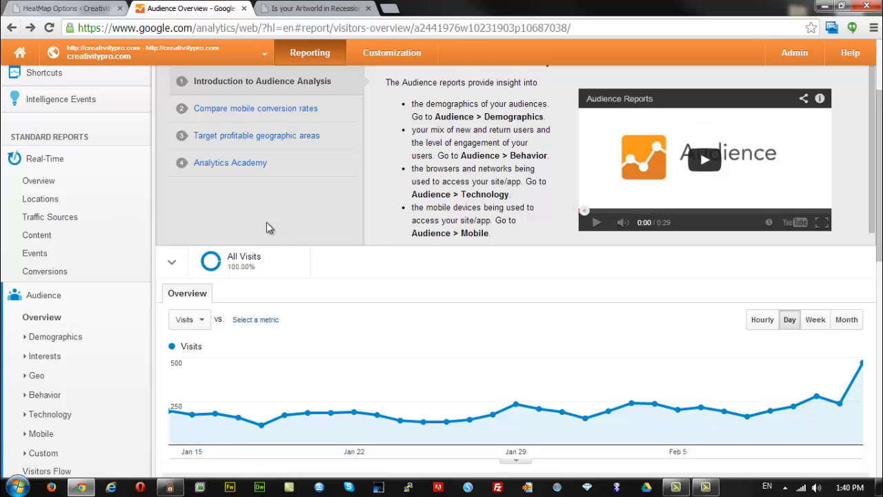
scroll(308, 226, down, 4)
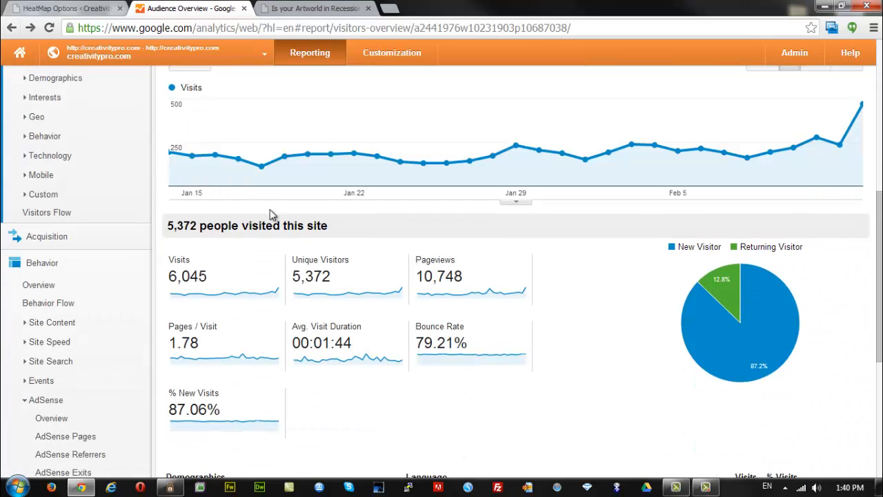
scroll(236, 206, down, 1)
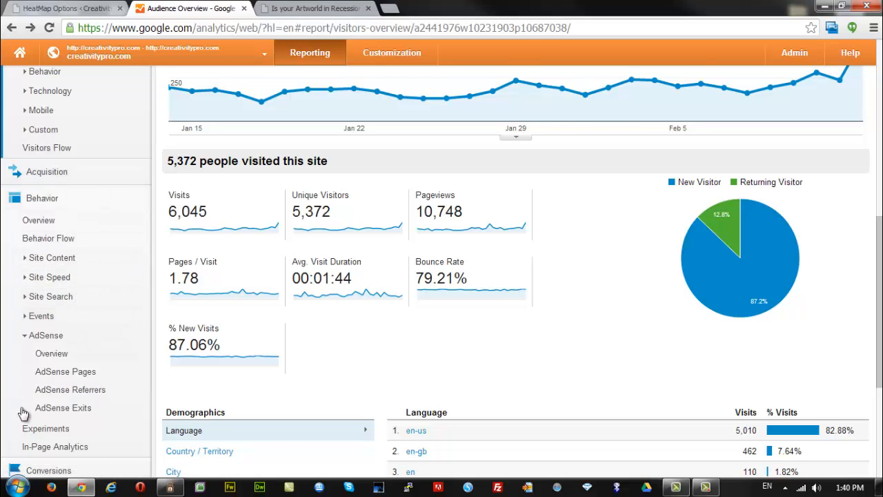
scroll(145, 331, down, 1)
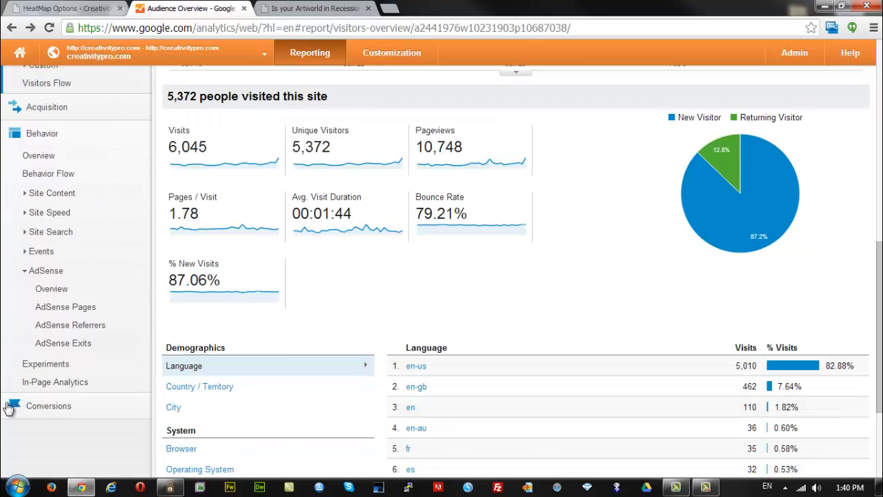
click(44, 367)
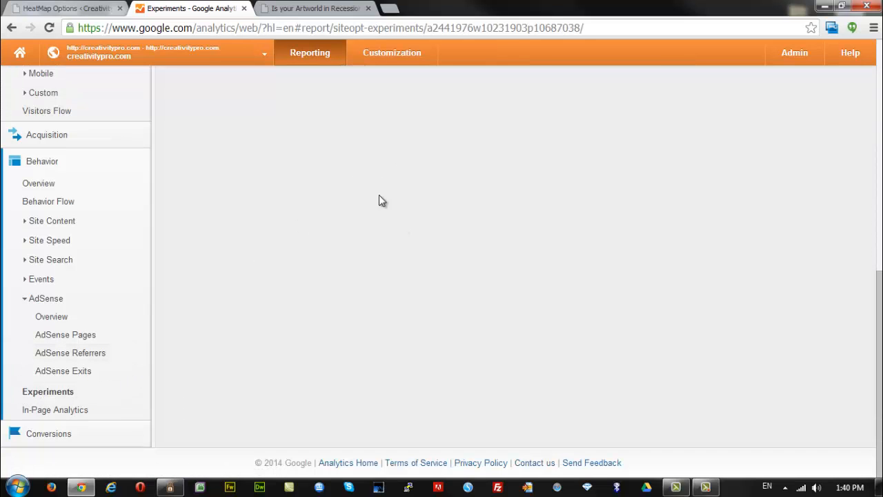
scroll(276, 167, up, 5)
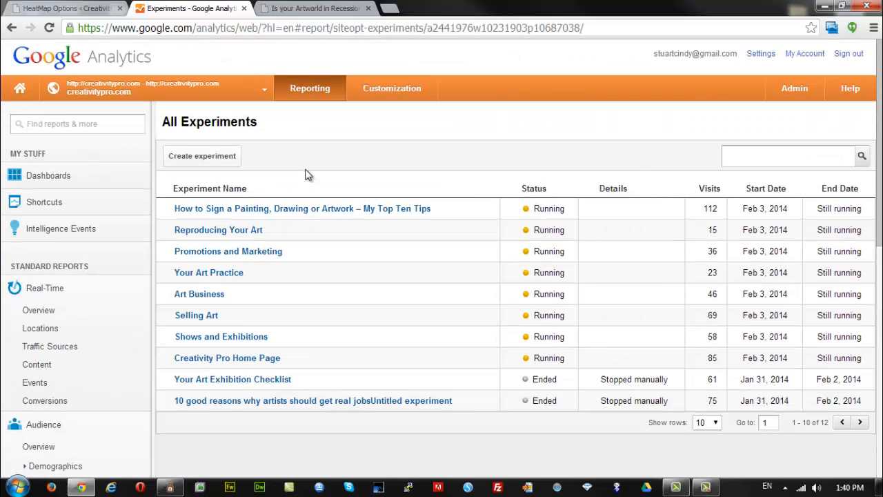
Switch to the Page Tracking view of creativitypro.com and open the "how to hold art exhibition" experiment
click(263, 93)
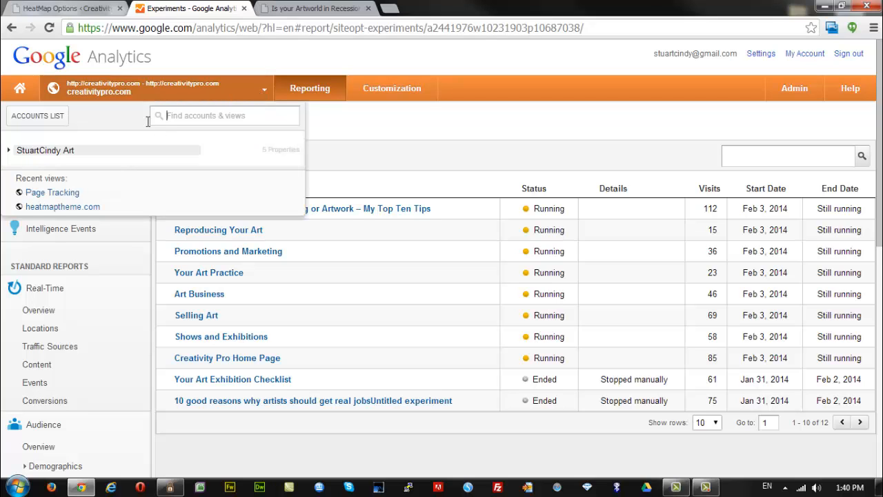
click(53, 193)
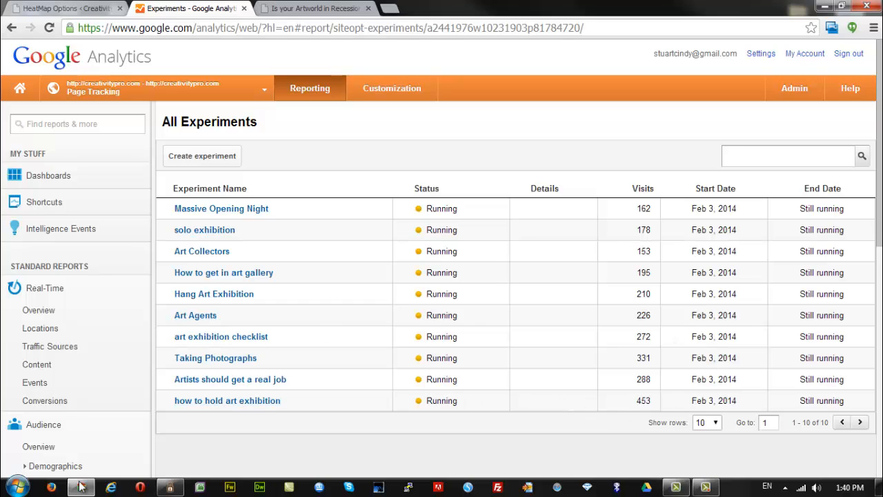
click(204, 403)
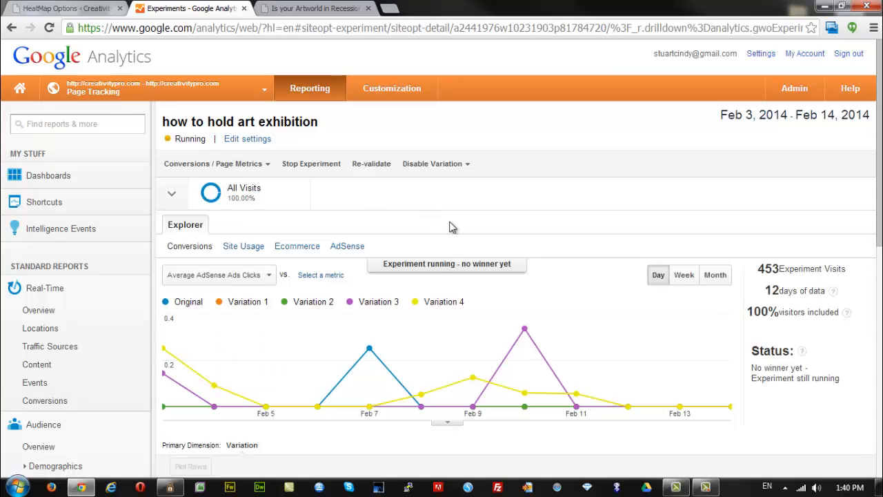
Examine the experiment's variation table and the chart of average AdSense ads clicks, including the values for February 7
scroll(494, 217, down, 3)
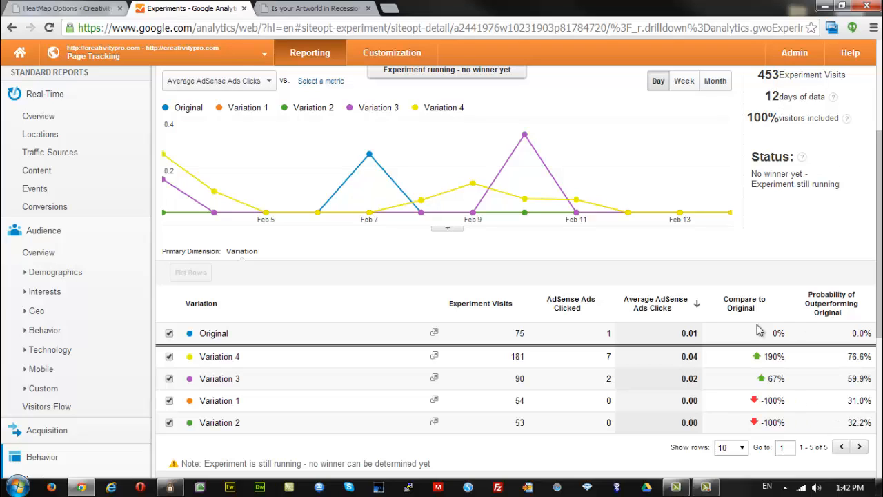
mouse_move(720, 210)
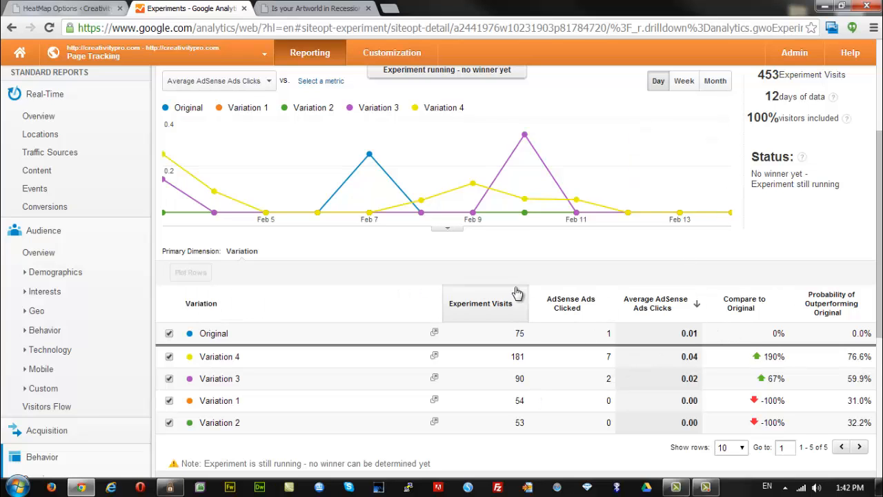
scroll(491, 309, up, 2)
mouse_move(359, 304)
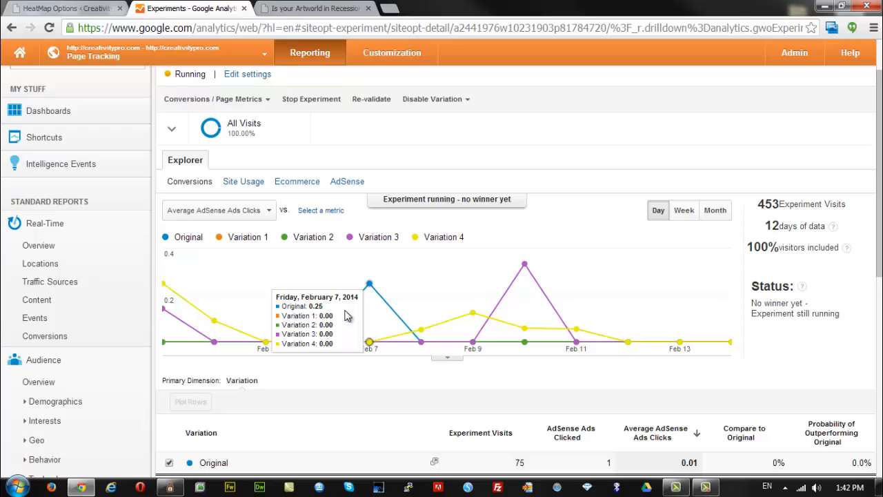
Return to the list of all experiments in the Behavior reports and start creating a new experiment
scroll(71, 263, down, 2)
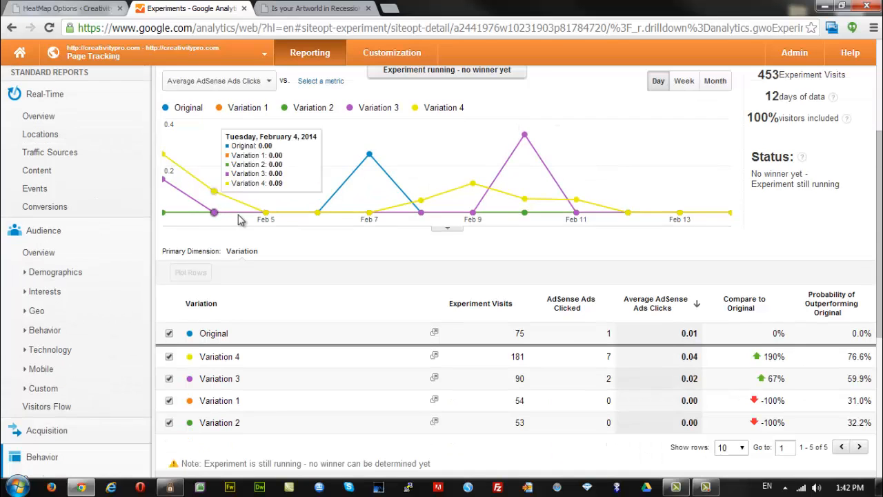
scroll(75, 222, down, 2)
scroll(78, 230, down, 2)
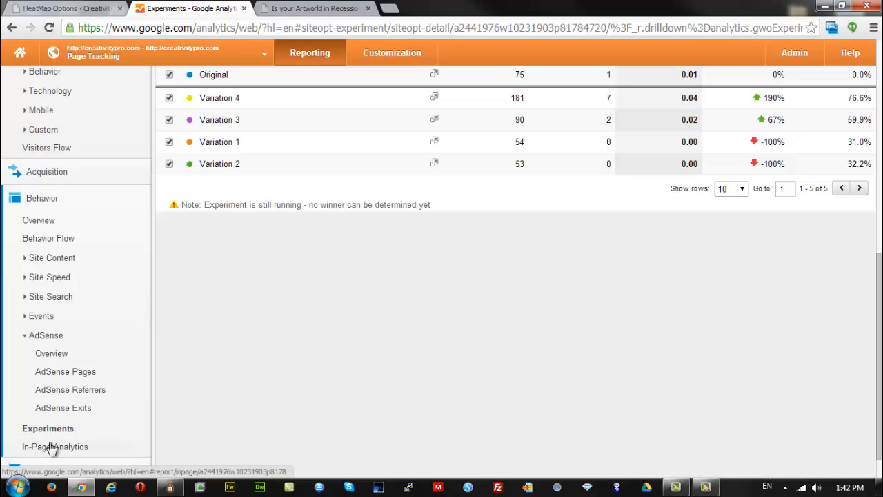
click(53, 430)
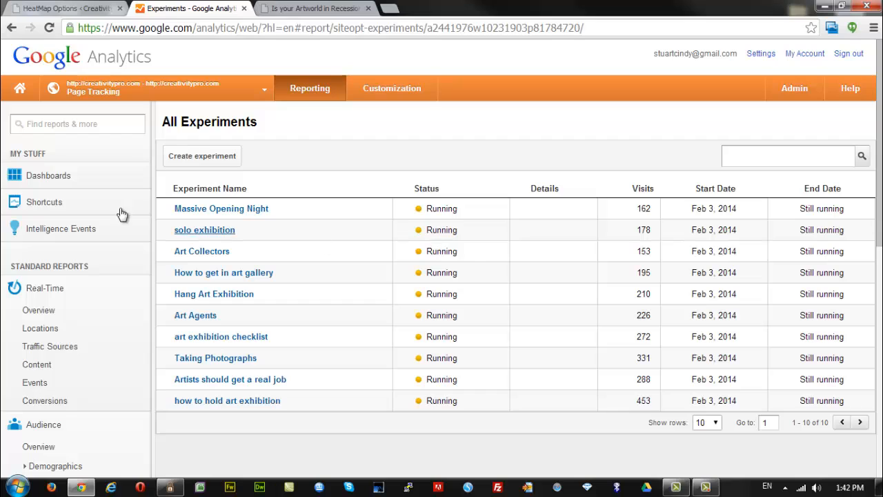
click(202, 157)
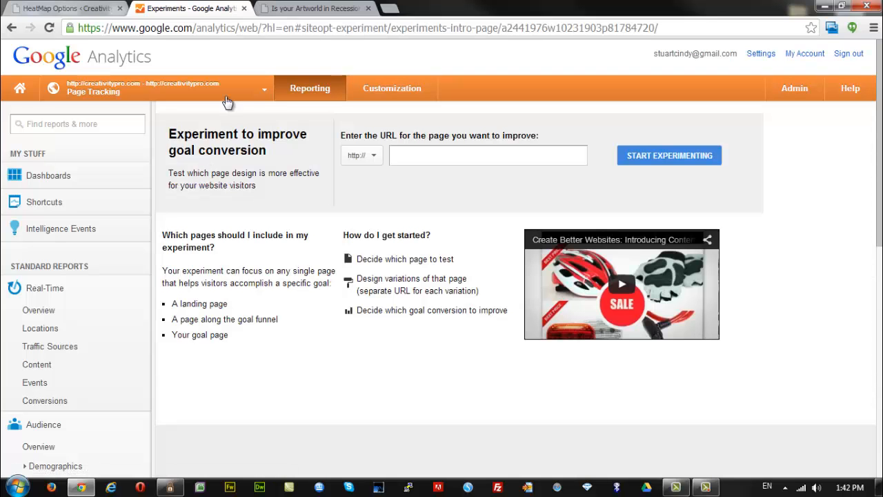
Copy the address of the "Is your Artworld in Recession?" page and start a new experiment with it as the page to improve
click(304, 10)
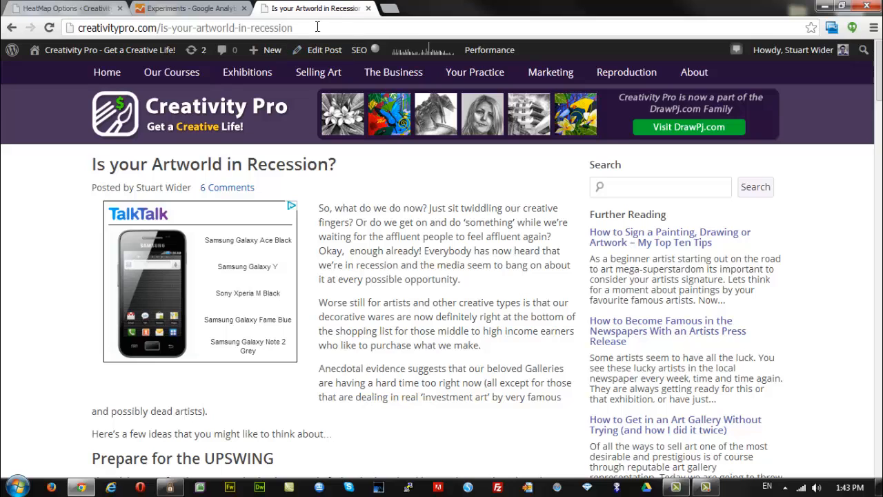
click(299, 27)
key(ctrl+c)
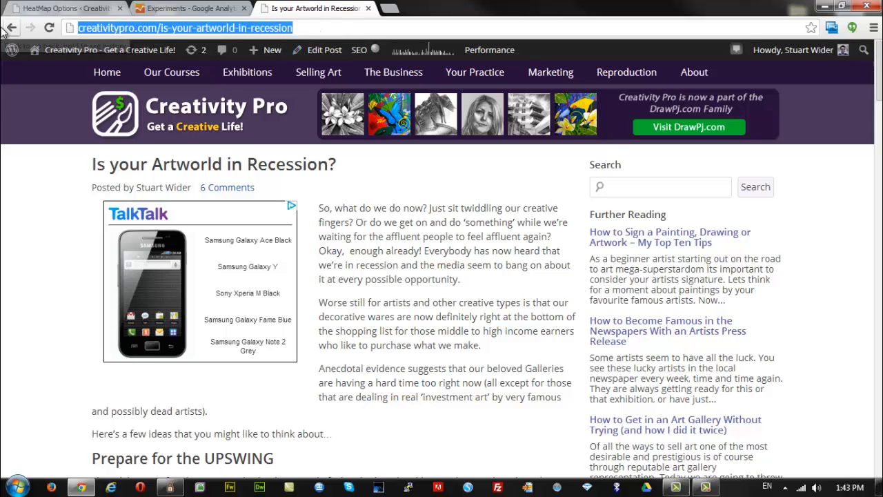
click(87, 7)
click(187, 8)
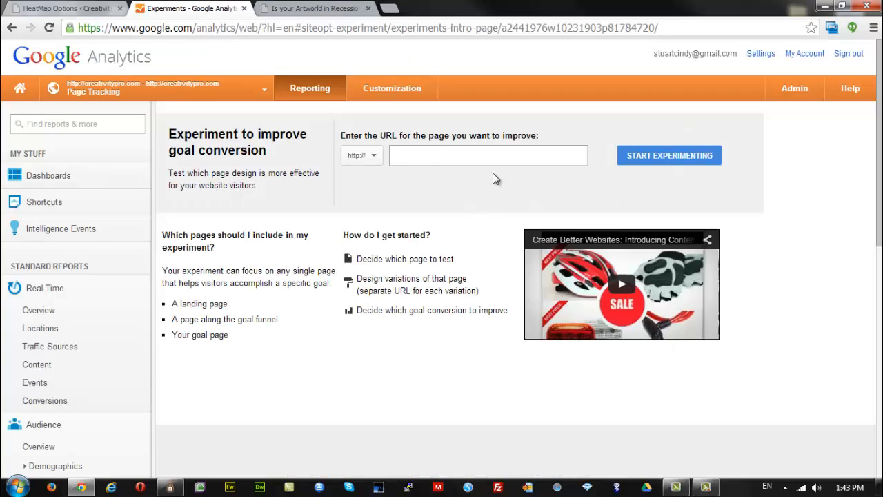
click(425, 156)
key(ctrl+v)
click(642, 163)
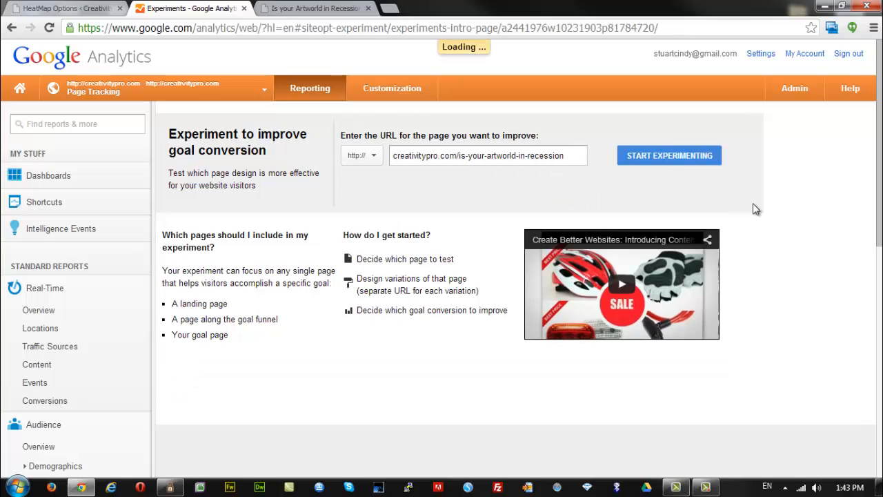
click(650, 156)
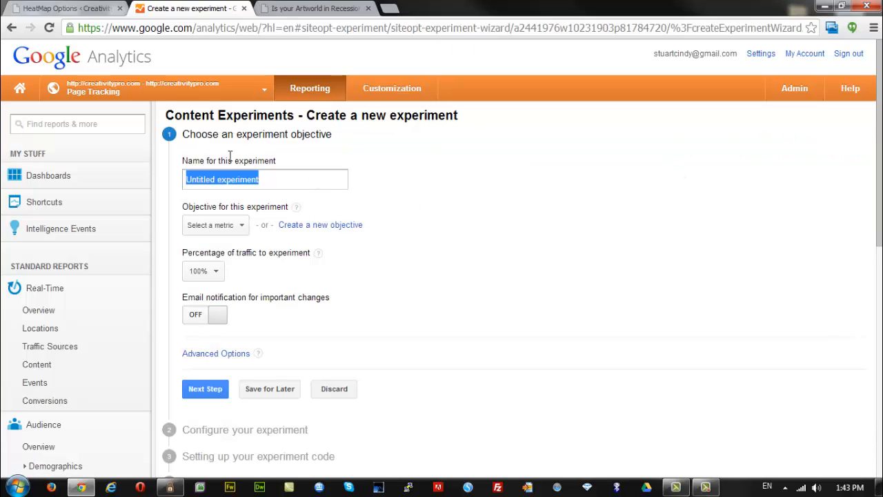
Name the new experiment "Artworld Recession"
click(269, 179)
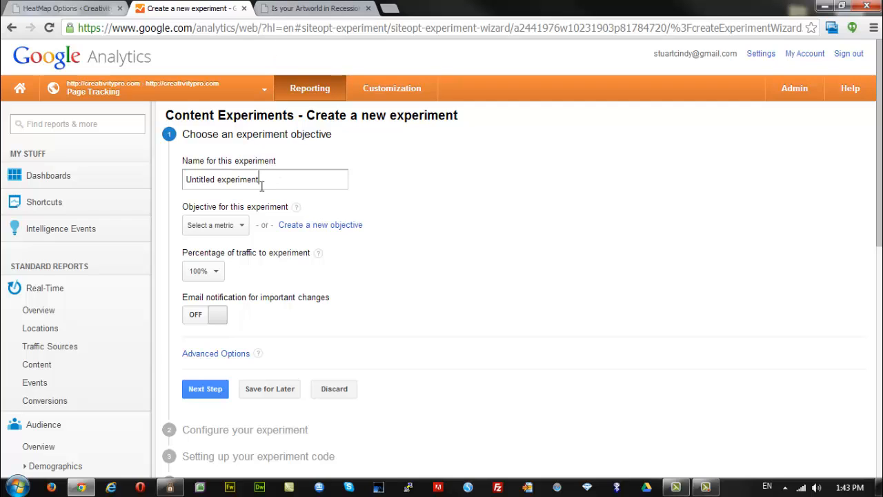
drag(262, 185, 136, 180)
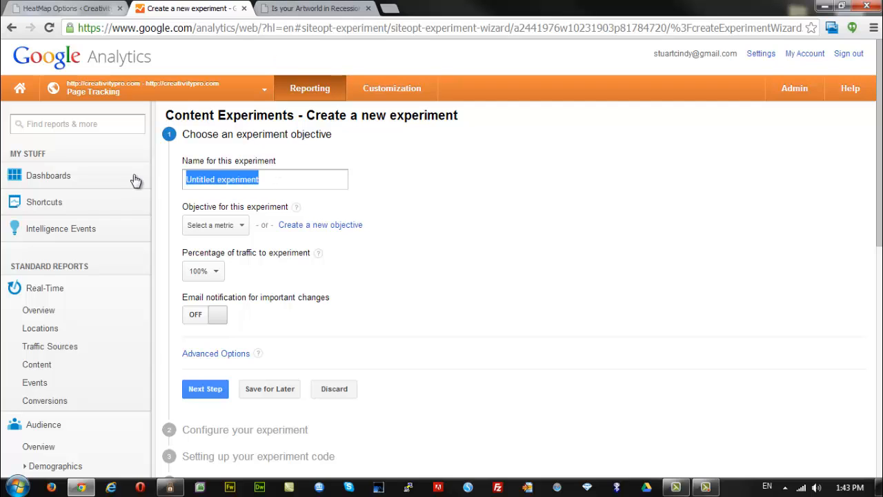
text(Artwor)
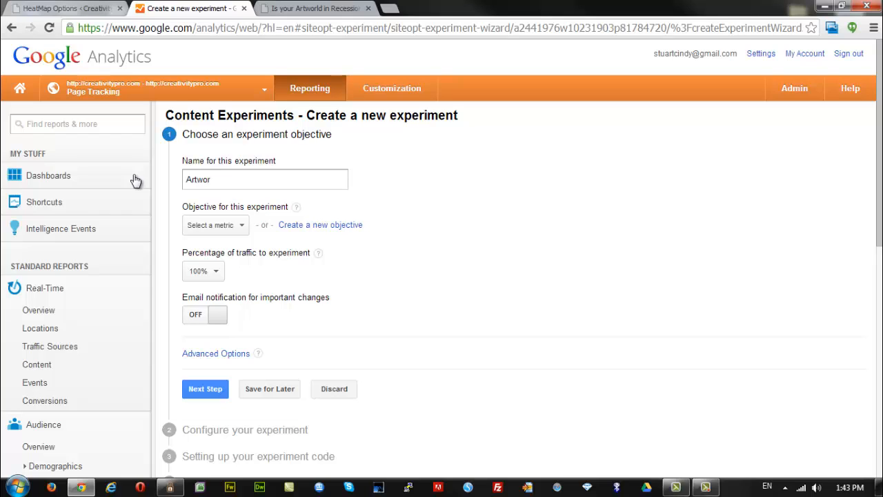
text(kl Recession)
Choose the AdSense metric AdSense Ads Clicked as the experiment's objective
click(216, 225)
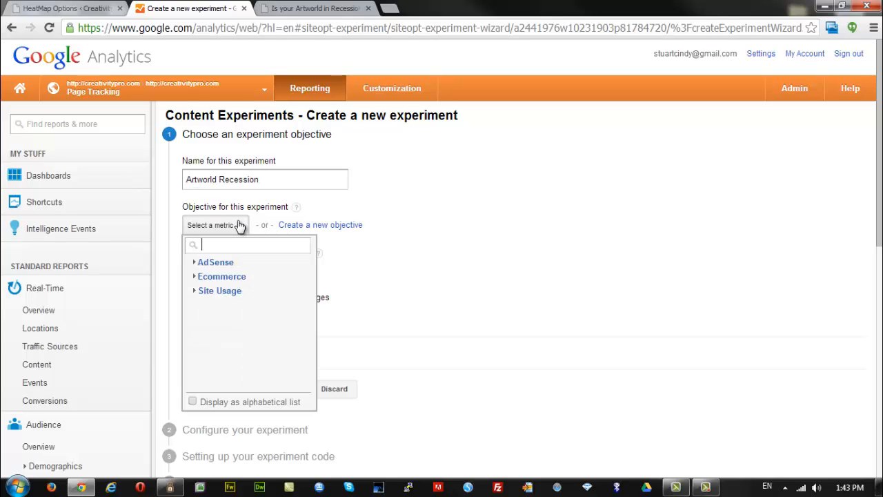
click(216, 265)
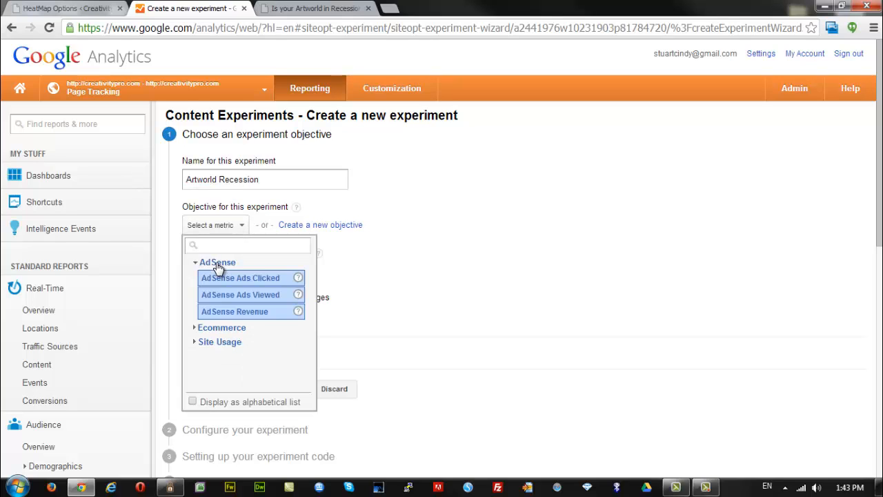
click(274, 278)
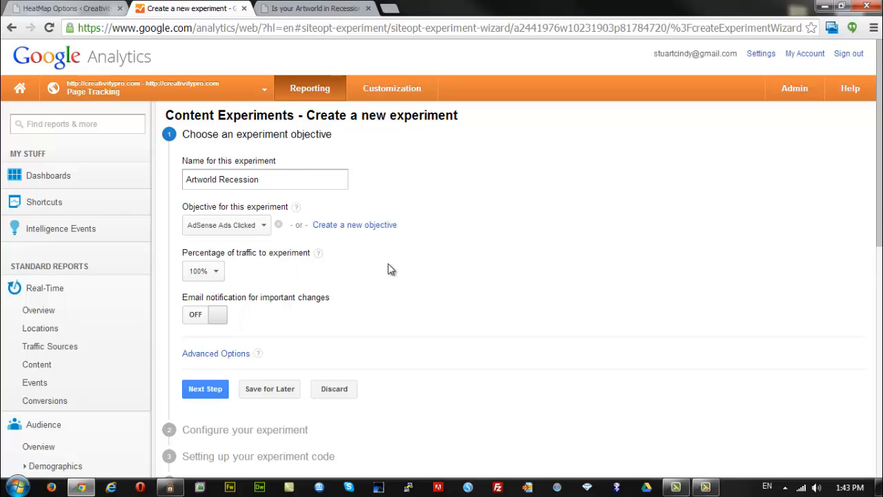
scroll(389, 268, down, 1)
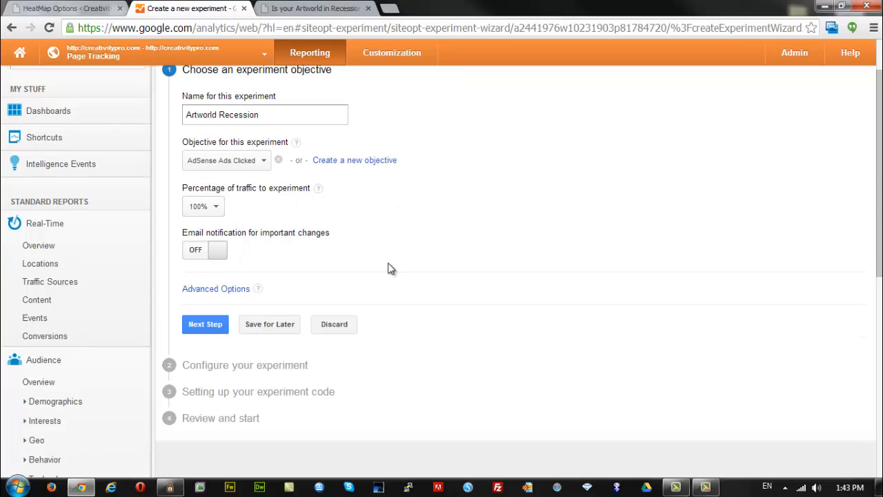
Check the traffic percentage choices, keep 100%, and continue to configuring the experiment's pages
click(222, 209)
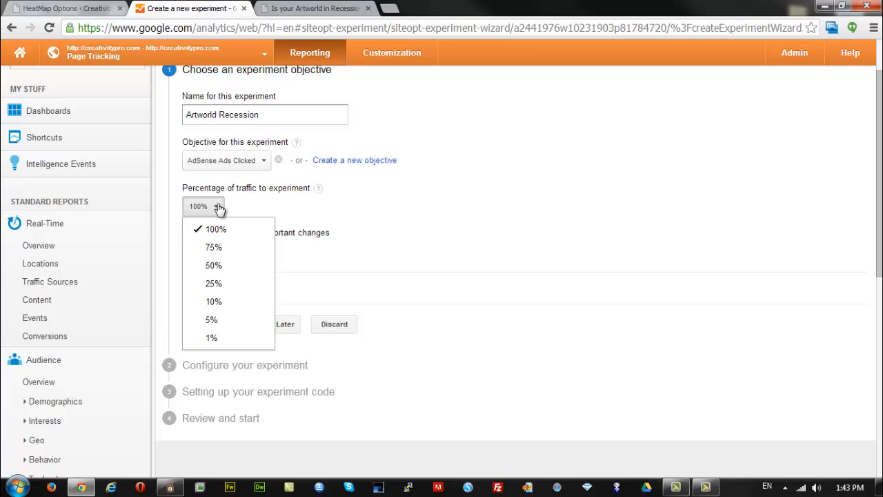
click(396, 198)
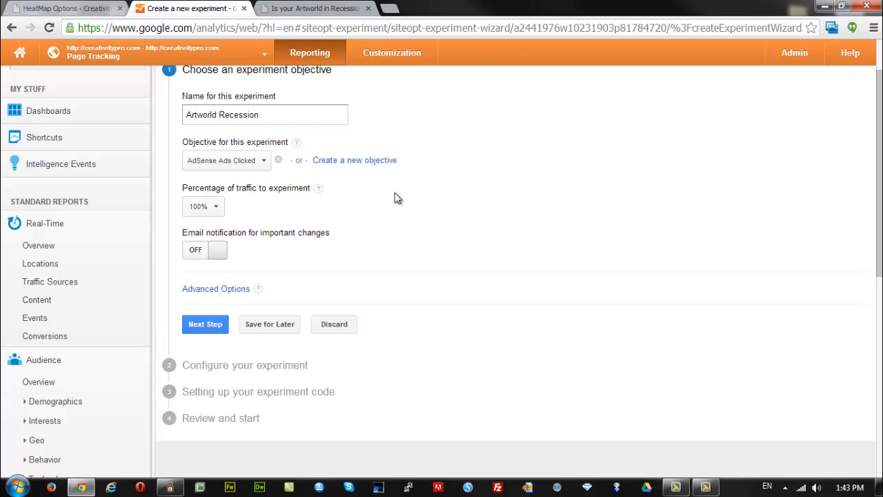
click(216, 205)
click(363, 211)
scroll(417, 181, down, 2)
scroll(417, 181, up, 1)
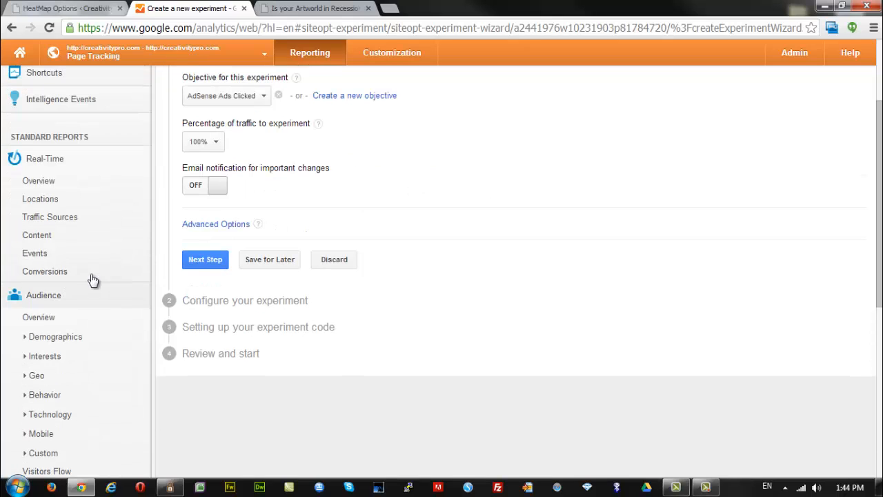
click(205, 260)
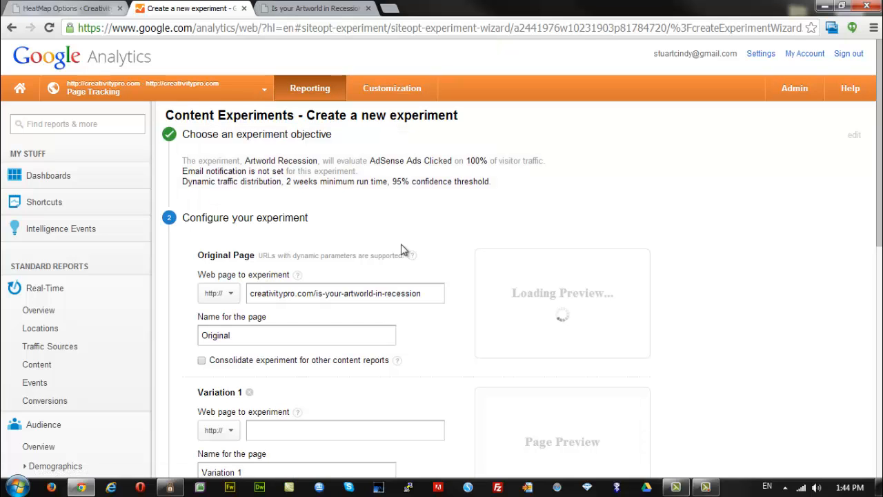
Change the page name of the first variation to "Variation A" and go to its web page address
scroll(413, 248, down, 2)
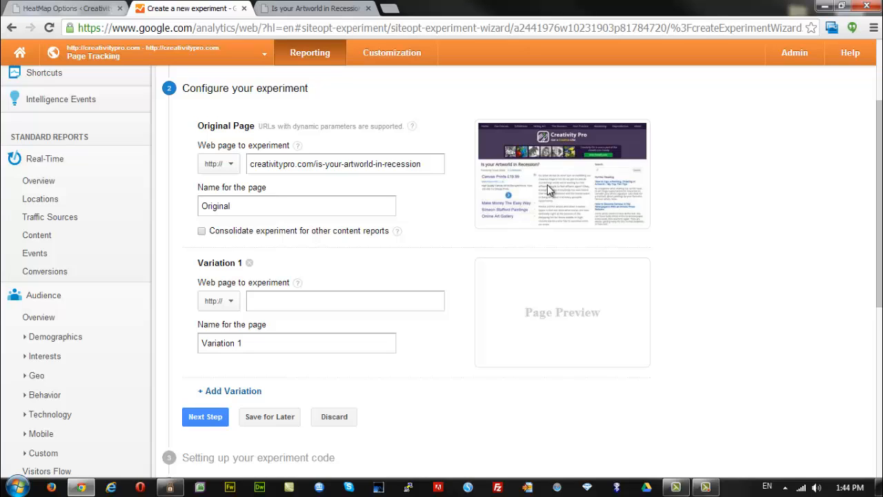
mouse_move(297, 146)
click(276, 302)
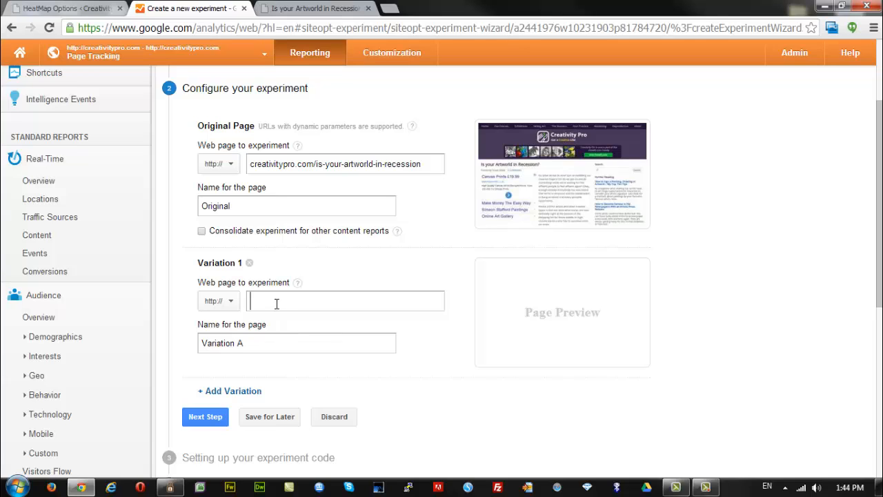
Load the "Is your Artworld in Recession?" page with /?cmsplit=vara appended to its address
click(290, 7)
click(298, 28)
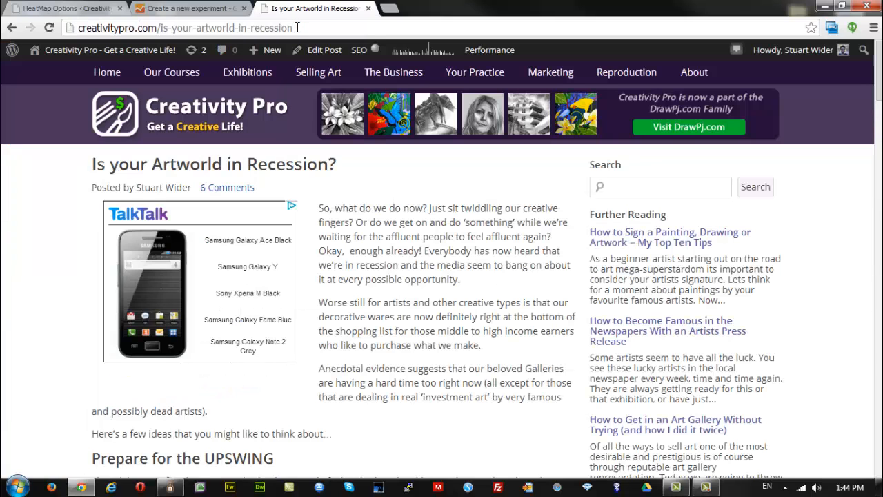
text(/)
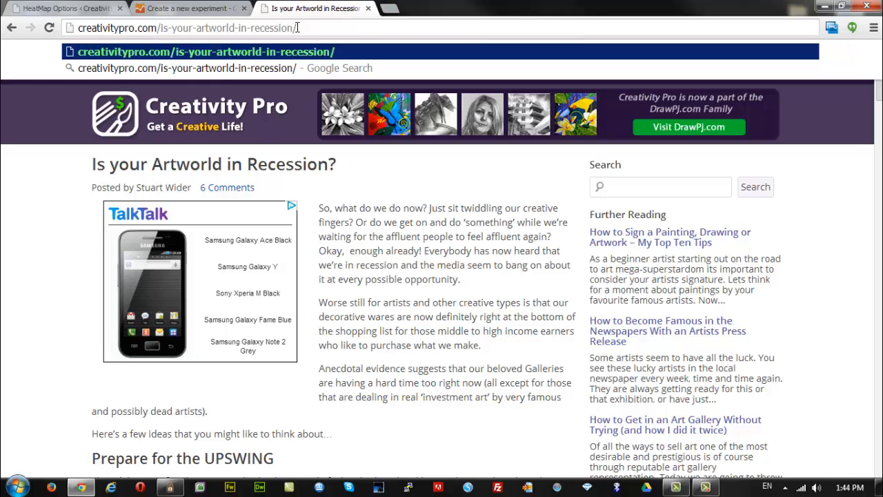
text(?)
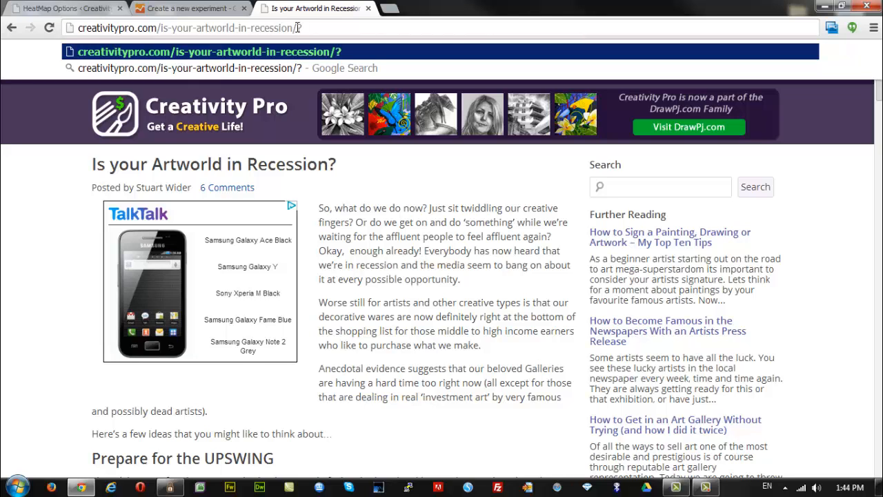
text(cm)
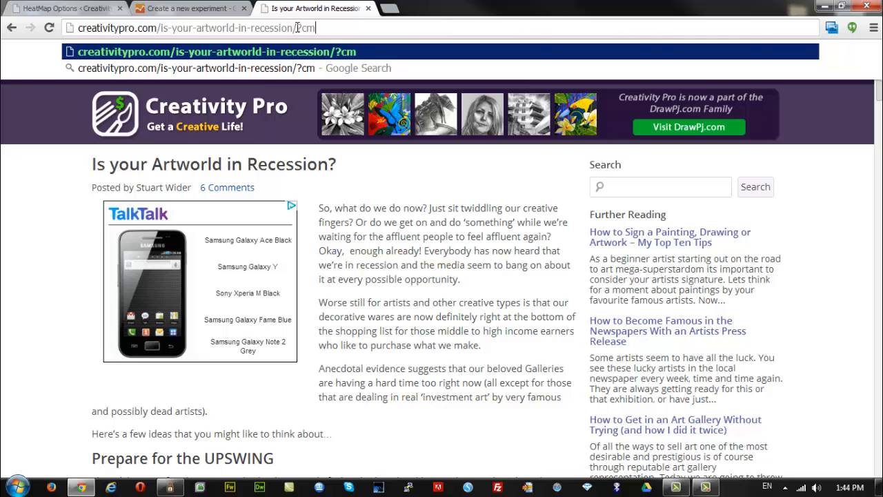
text(split)
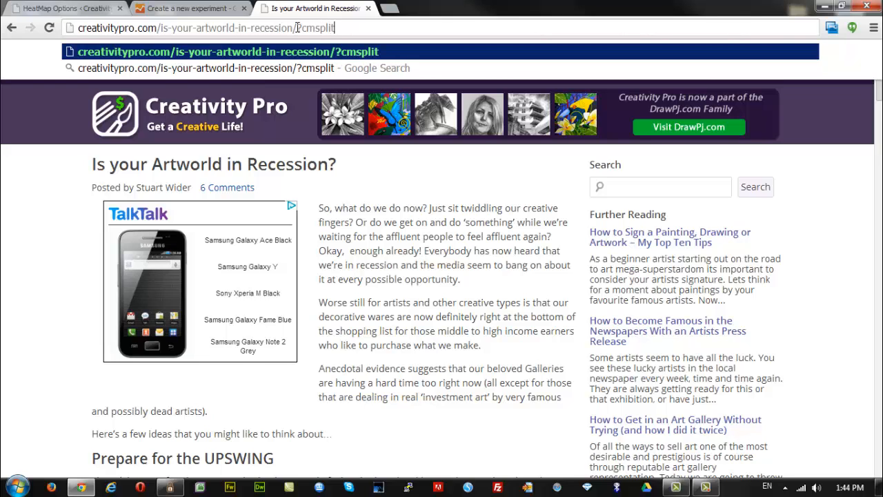
text(=vara)
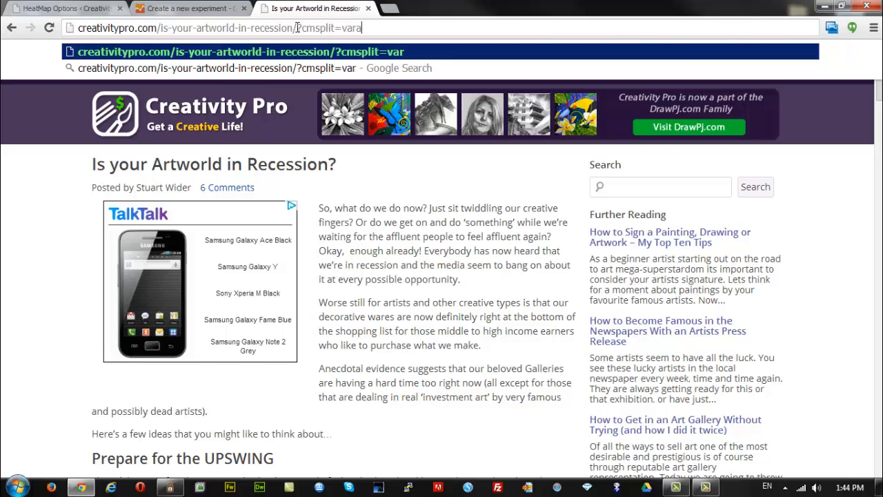
key(Return)
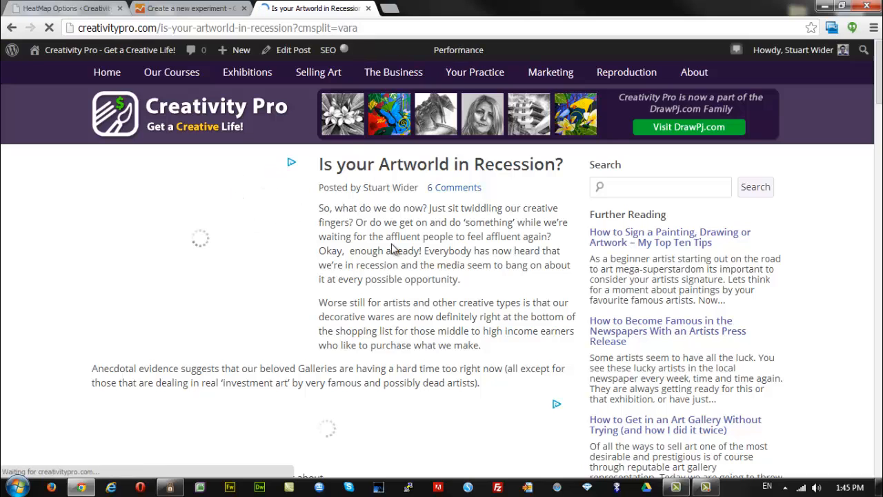
Copy the cmsplit=vara page address into Variation 1's web page to experiment and view its preview beside the original
click(372, 29)
key(ctrl+c)
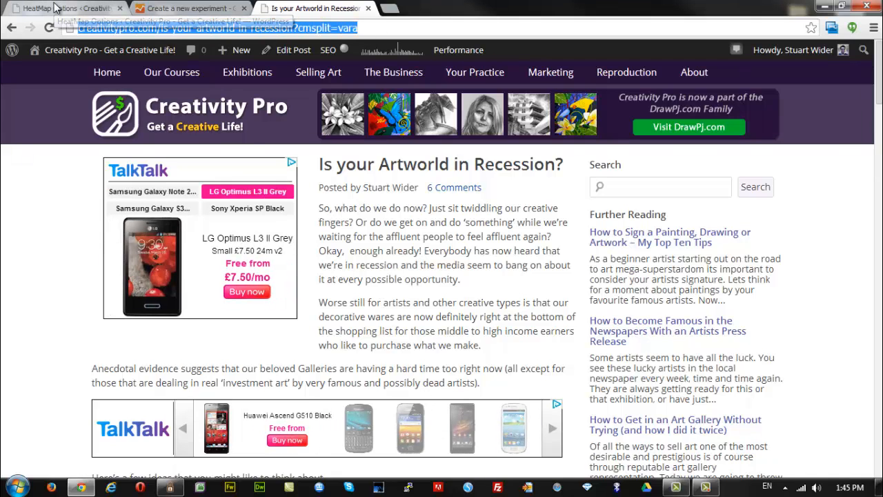
click(191, 8)
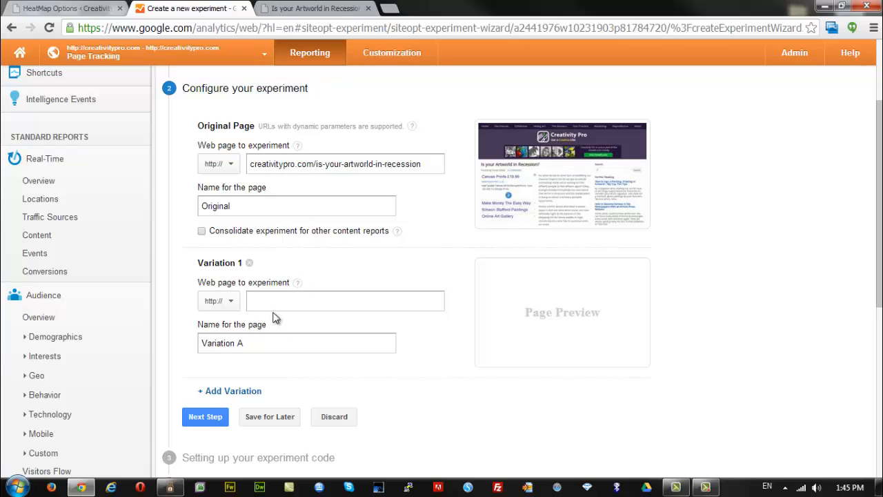
key(ctrl+v)
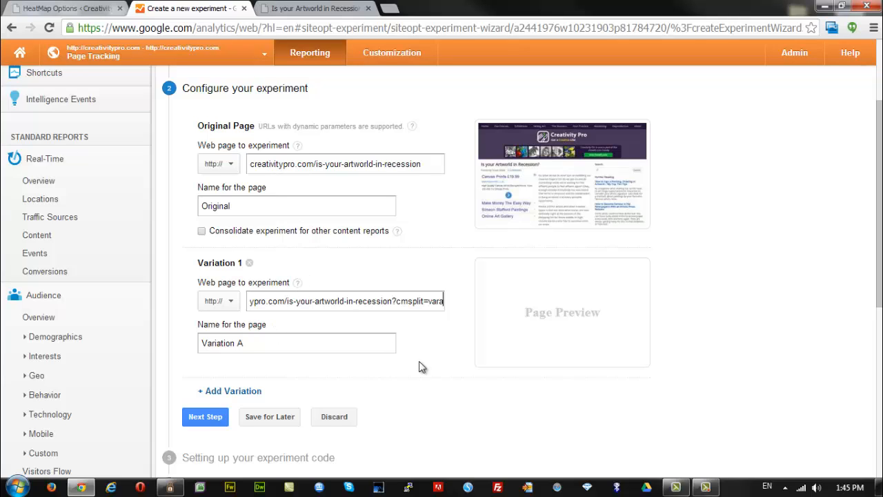
click(444, 344)
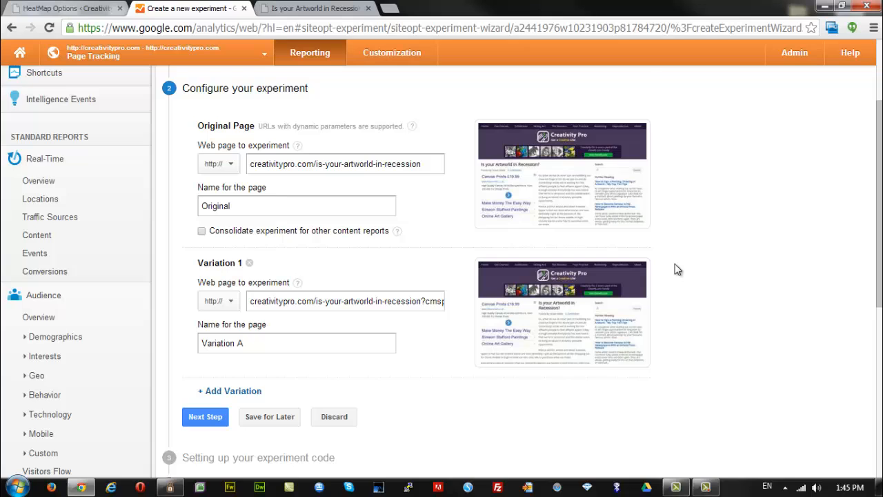
scroll(676, 269, down, 2)
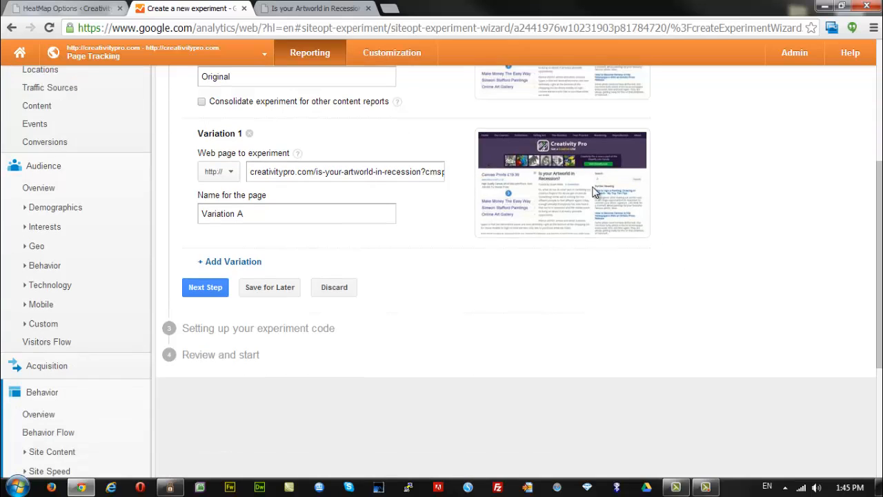
scroll(571, 180, up, 2)
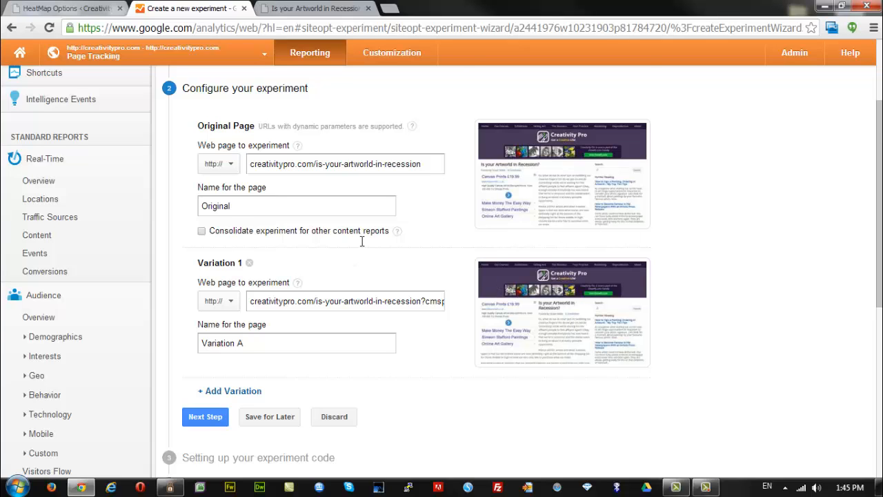
Examine the experiment summary and code setup options on the following stage, and return to configuring the pages
scroll(365, 248, down, 1)
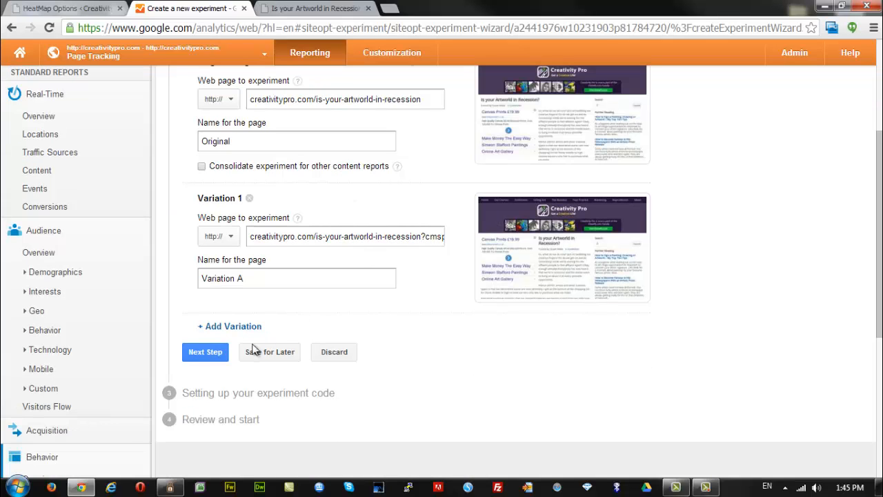
click(209, 353)
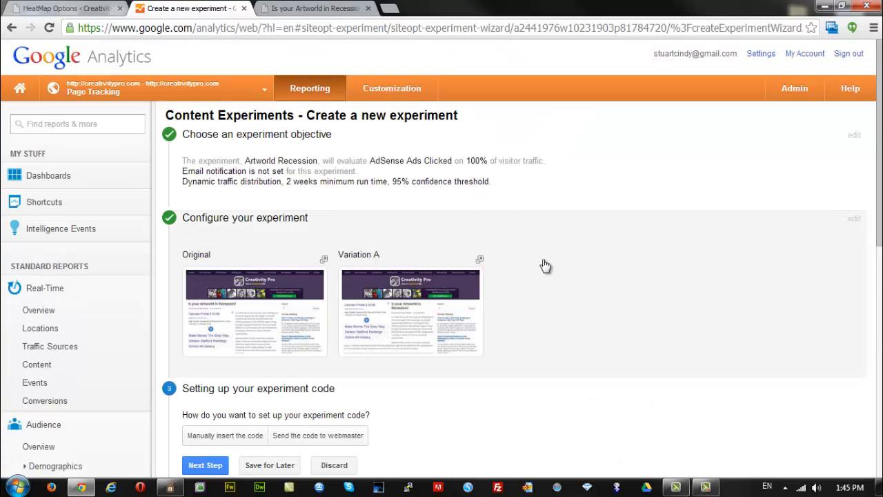
scroll(545, 266, down, 3)
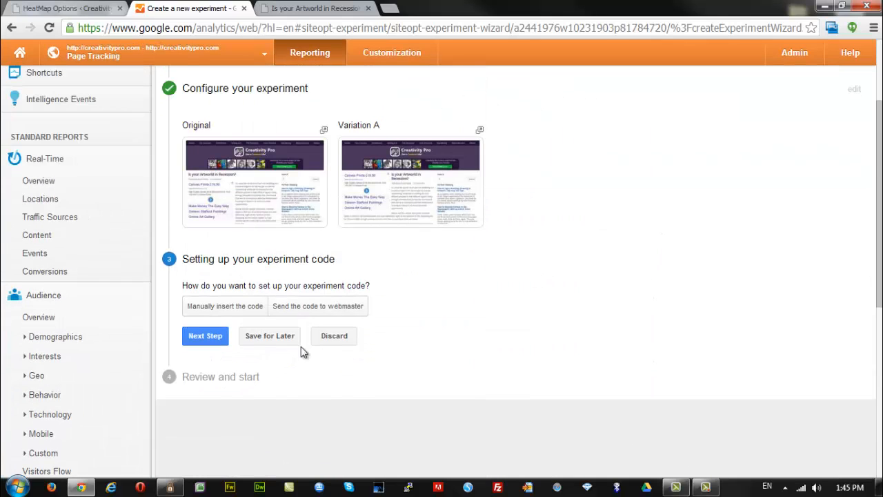
scroll(270, 322, up, 2)
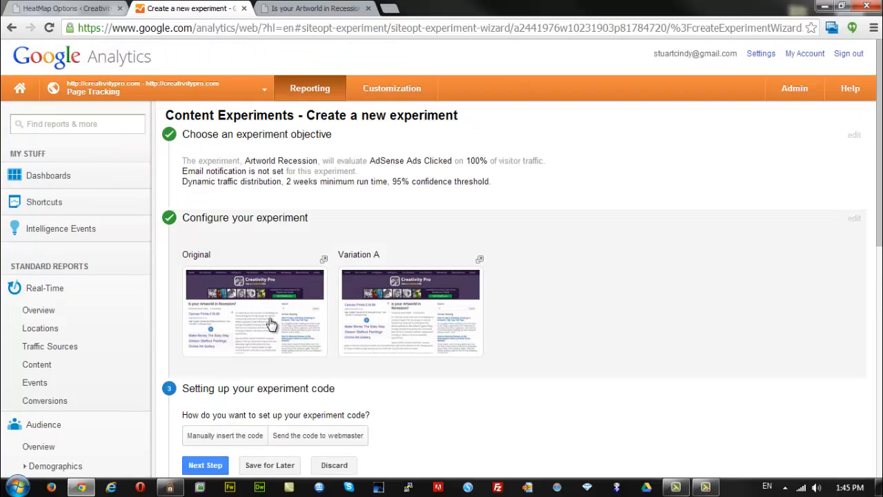
scroll(270, 324, down, 1)
scroll(271, 327, up, 1)
scroll(271, 326, down, 3)
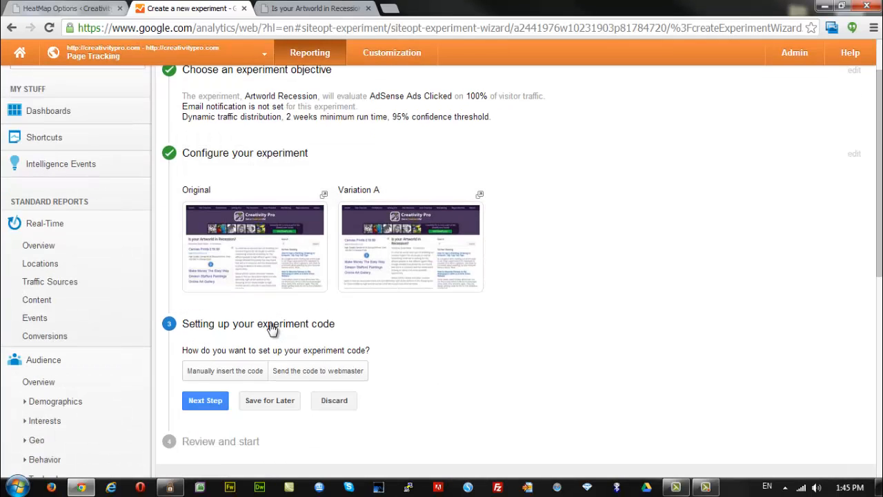
scroll(269, 323, up, 2)
scroll(272, 328, up, 1)
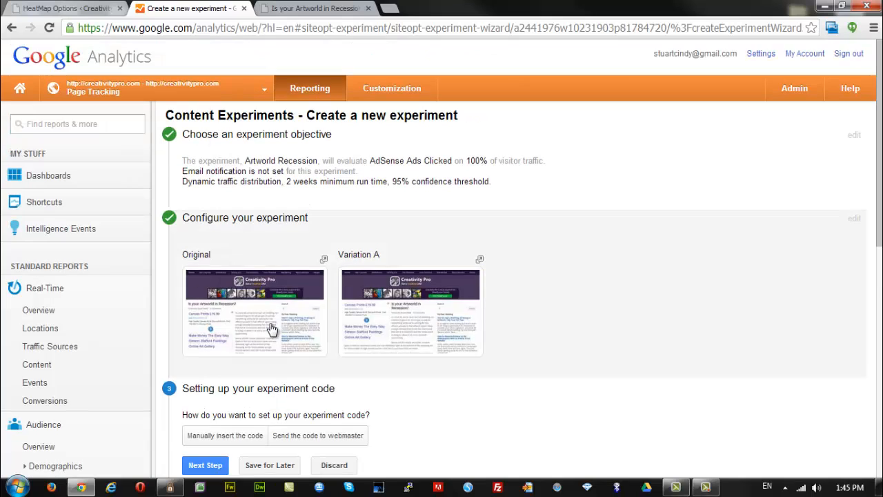
scroll(272, 329, down, 1)
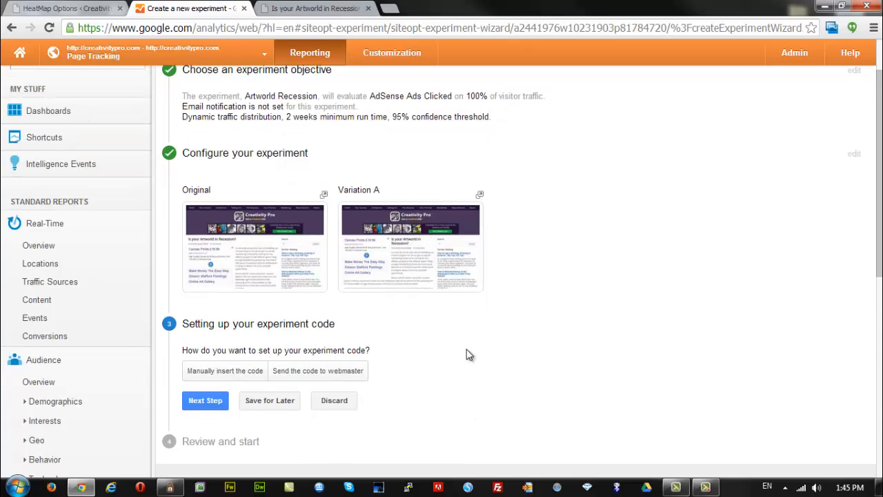
scroll(466, 355, up, 1)
scroll(466, 355, down, 2)
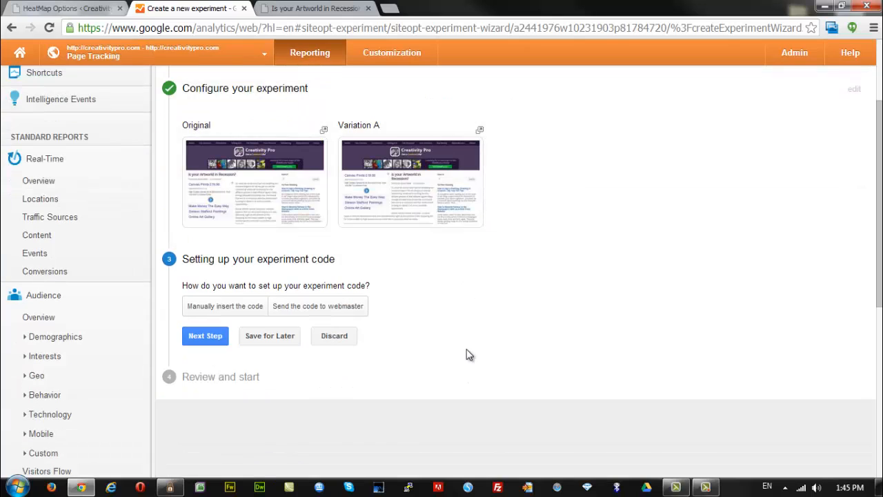
click(11, 27)
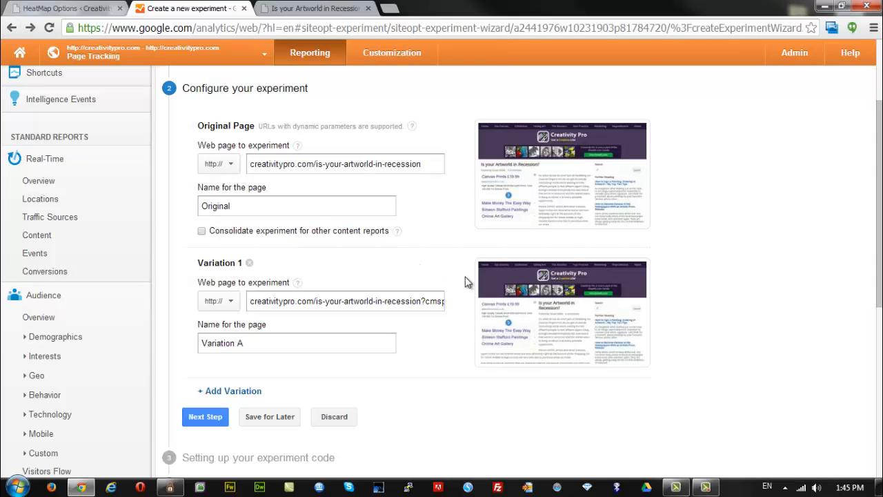
Add a second variation and load the "Is your Artworld in Recession?" page with cmsplit=varb in its address
scroll(404, 329, down, 3)
scroll(404, 329, up, 1)
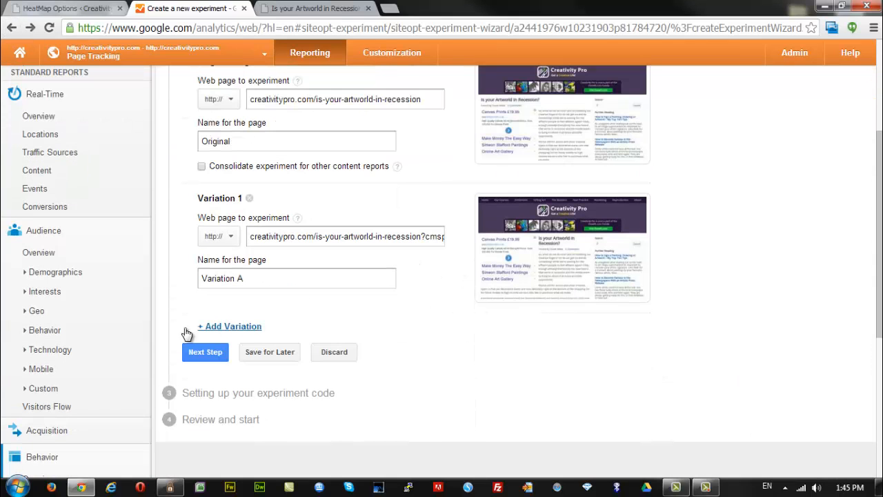
click(228, 326)
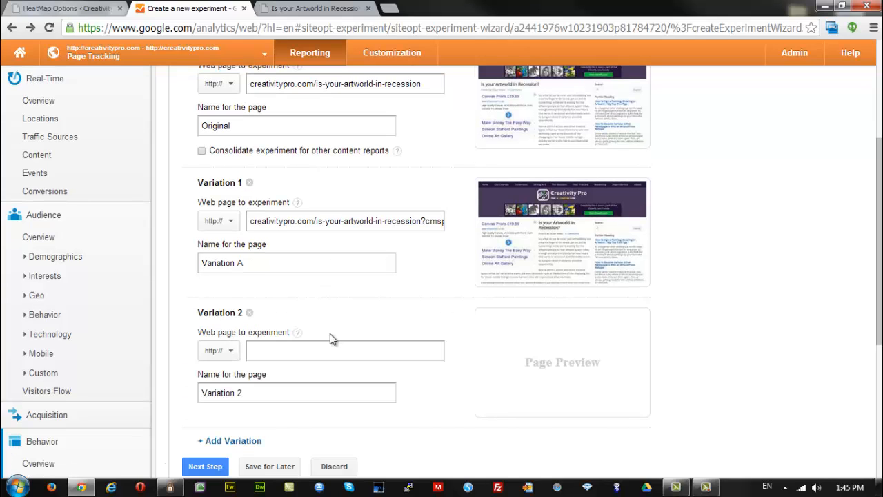
click(312, 8)
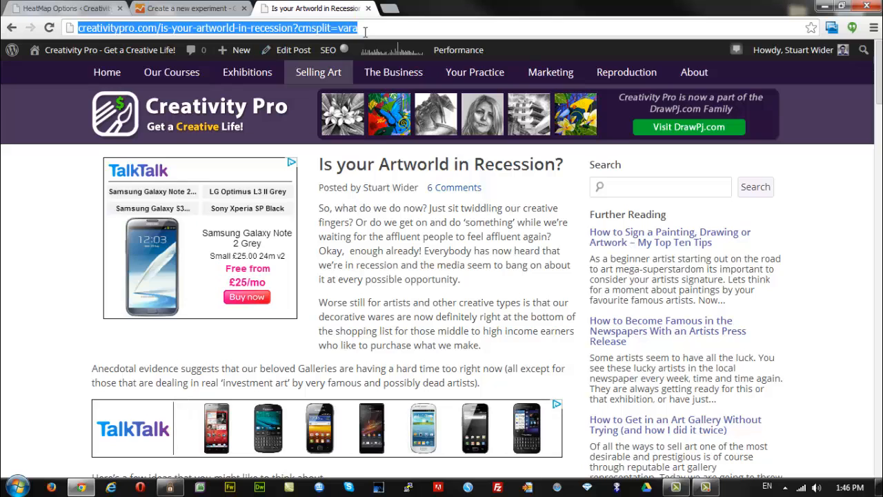
click(364, 31)
key(BackSpace)
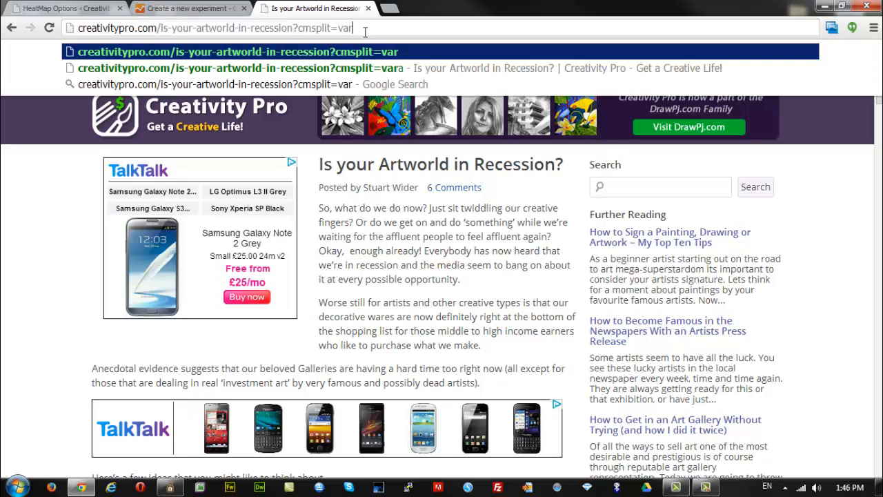
text(b)
key(Return)
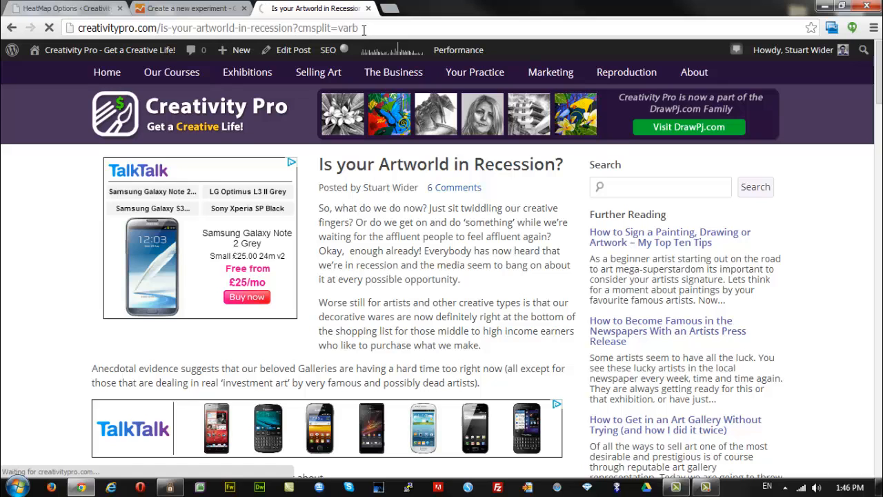
Copy the cmsplit=varb page address into Variation 2's web page to experiment and name the page "Variation B"
drag(364, 28, 77, 27)
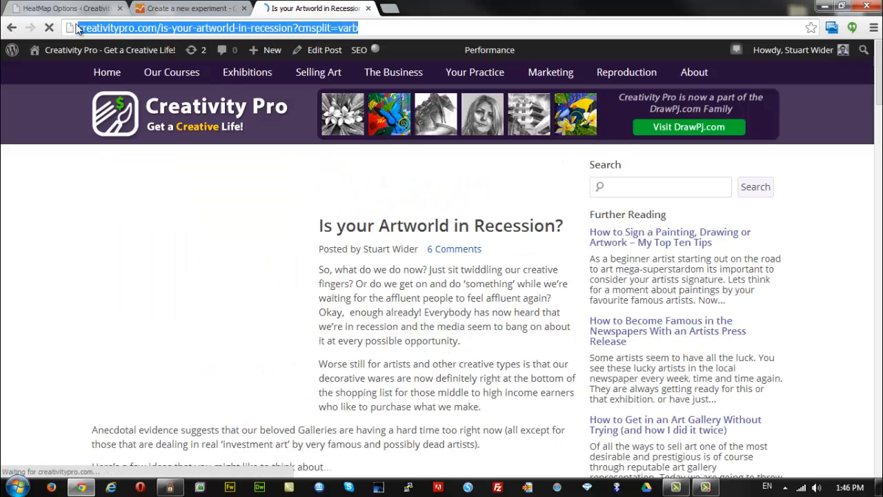
click(180, 12)
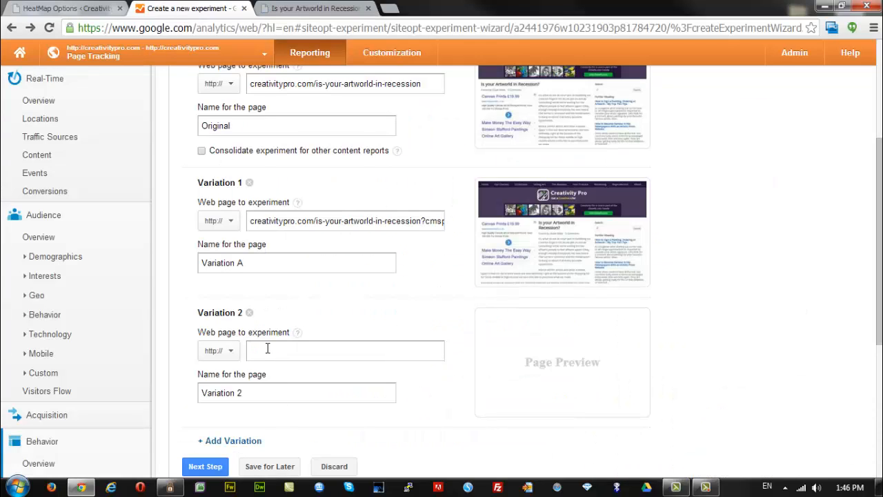
key(ctrl+v)
click(383, 392)
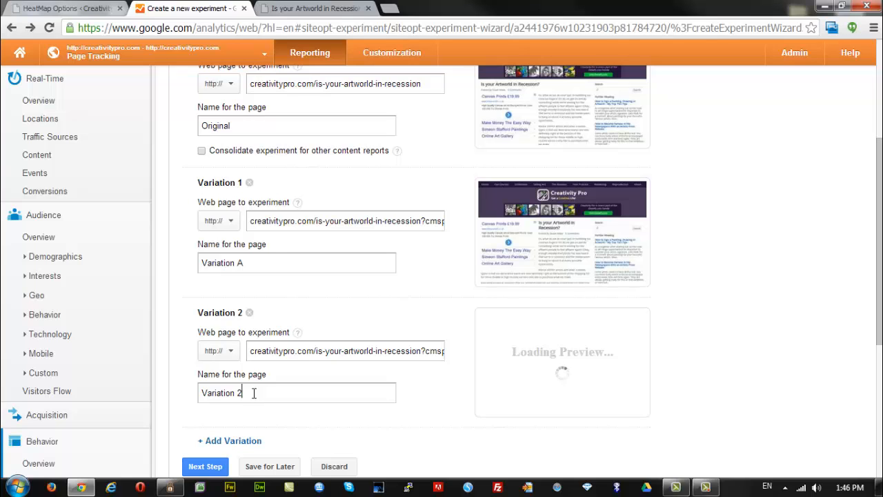
key(BackSpace)
text(B)
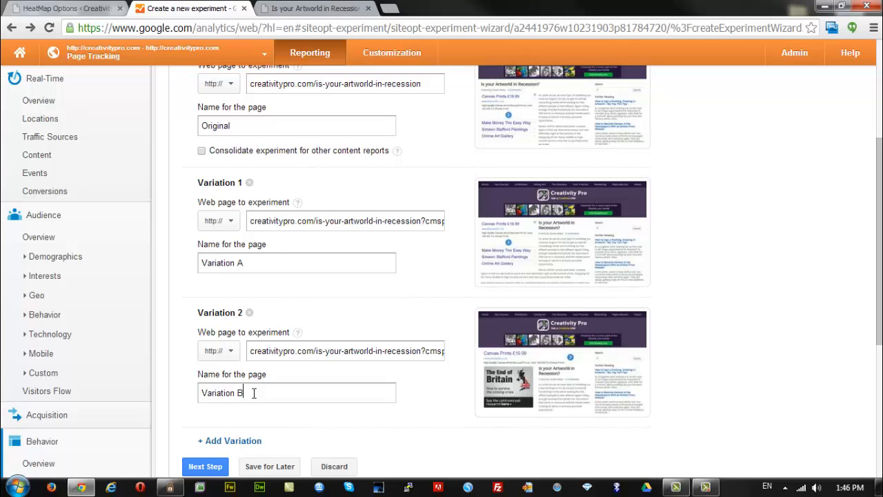
Add a third variation and load the "Is your Artworld in Recession?" page with cmsplit=varc in its address
scroll(379, 331, down, 2)
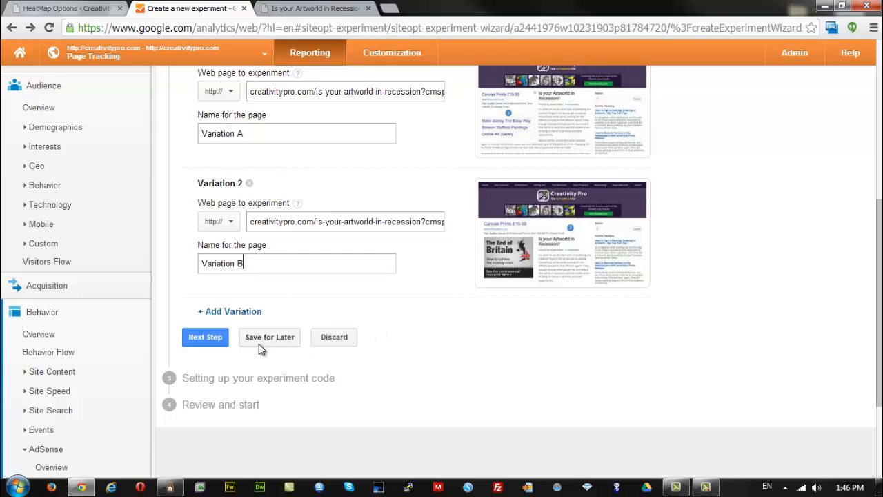
click(224, 311)
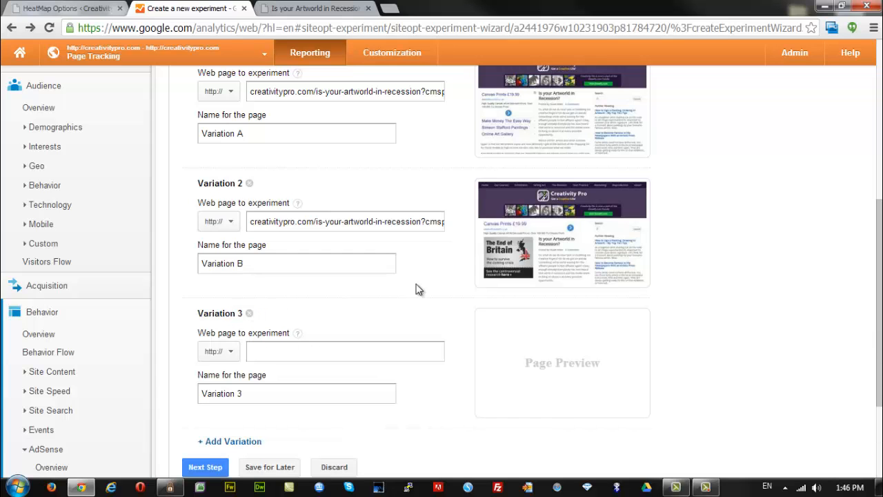
click(296, 15)
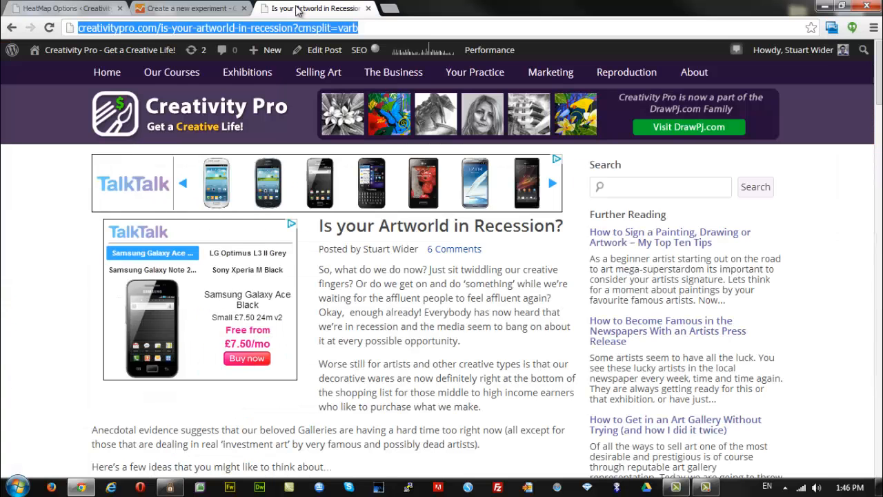
click(367, 28)
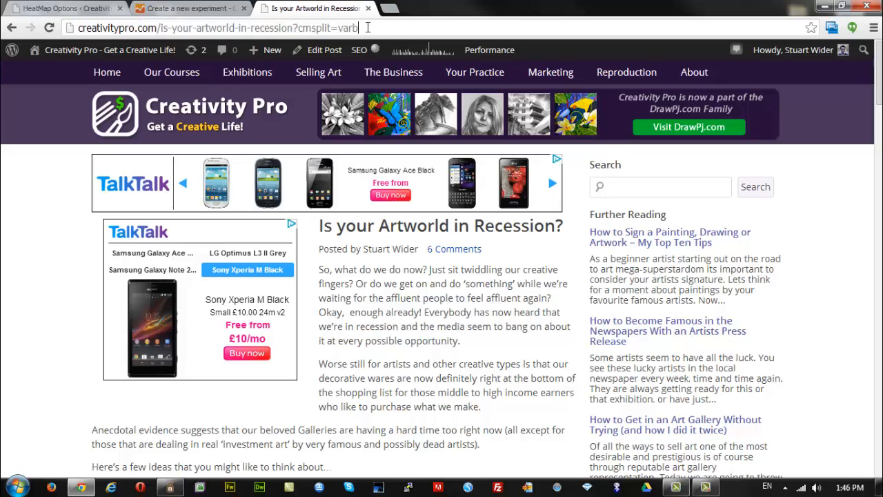
key(BackSpace)
text(c)
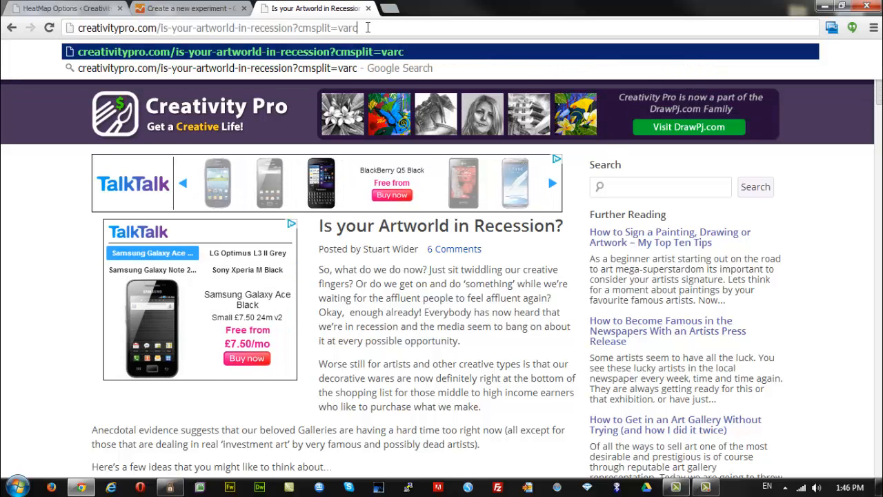
key(Return)
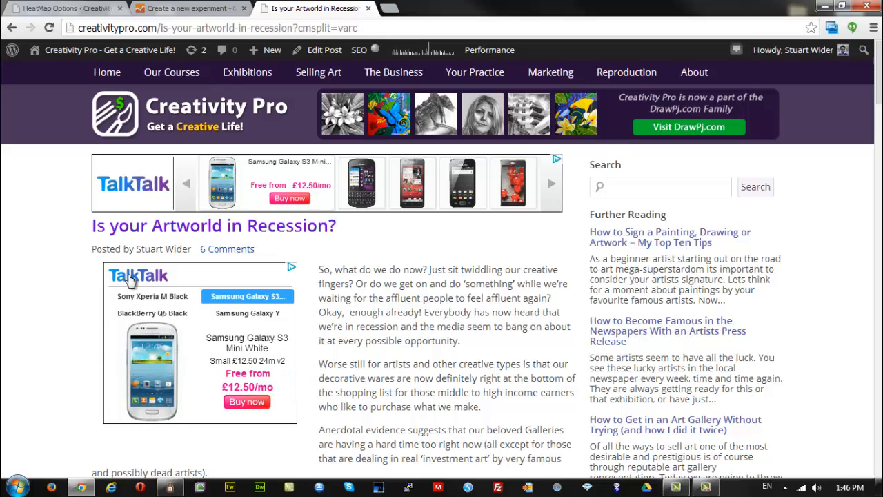
Reload the cmsplit=varc page and copy its address into Variation 3's web page to experiment
click(372, 29)
click(369, 30)
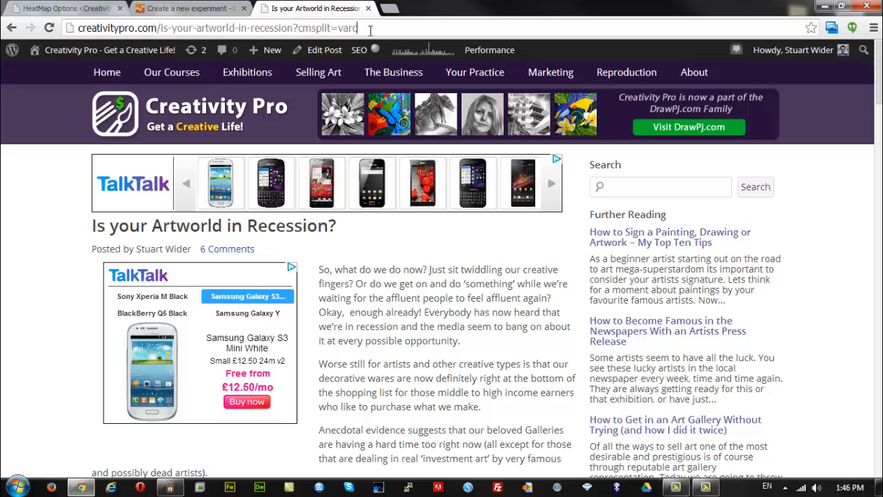
drag(361, 29, 130, 29)
click(365, 27)
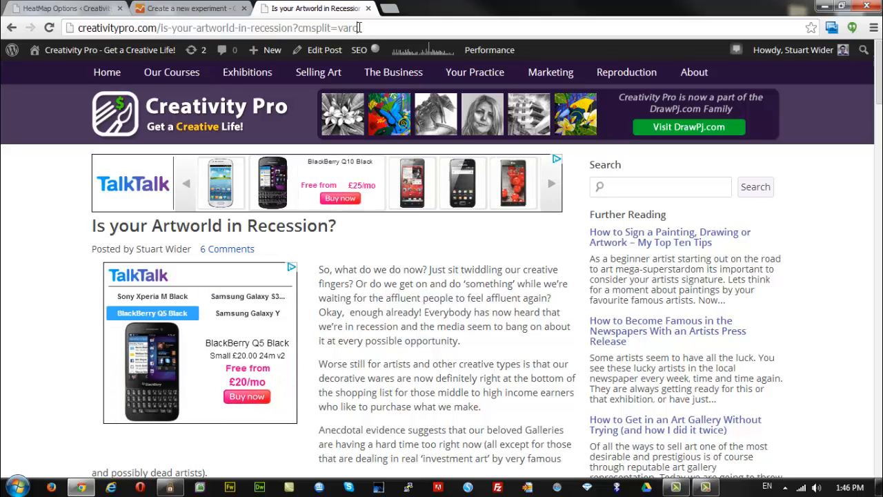
key(Return)
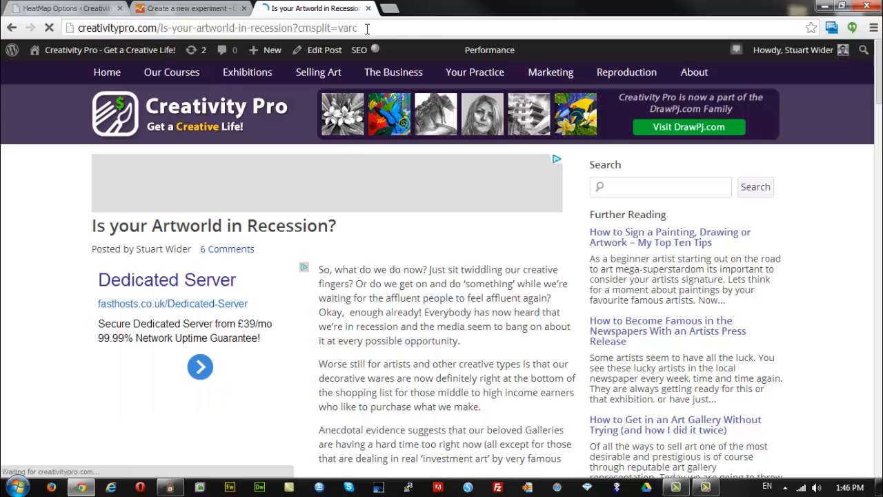
drag(367, 28, 71, 20)
key(ctrl+c)
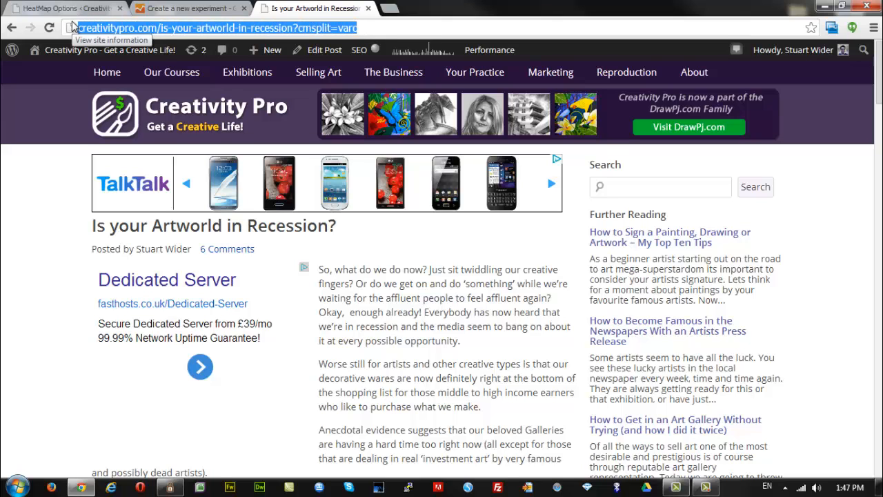
click(118, 8)
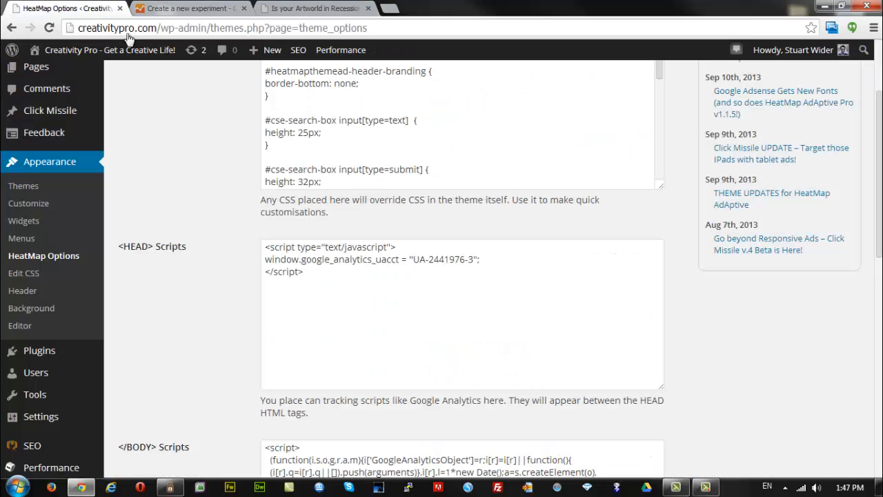
click(183, 8)
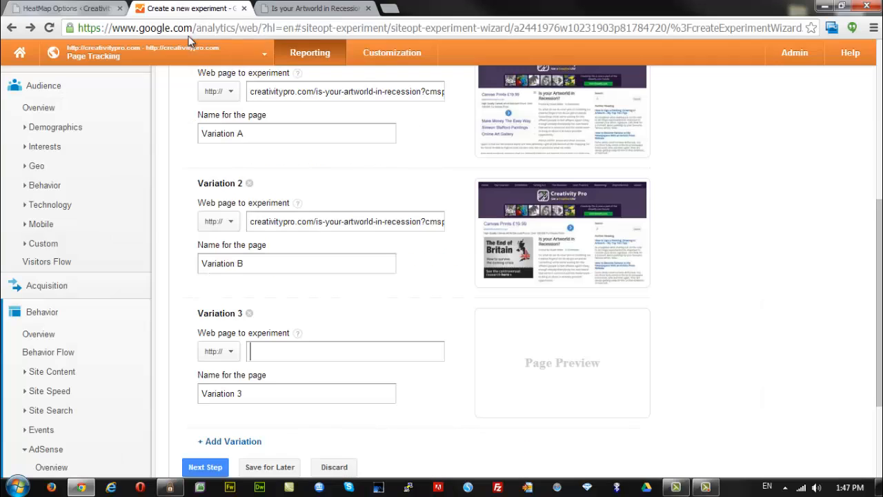
click(274, 354)
key(ctrl+v)
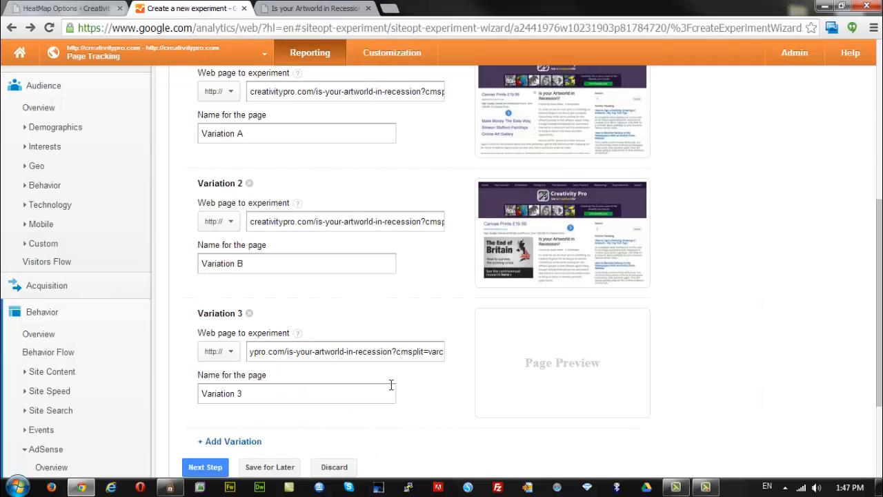
Add a fourth variation and load the "Is your Artworld in Recession?" page with cmsplit=vard in its address
scroll(449, 371, down, 1)
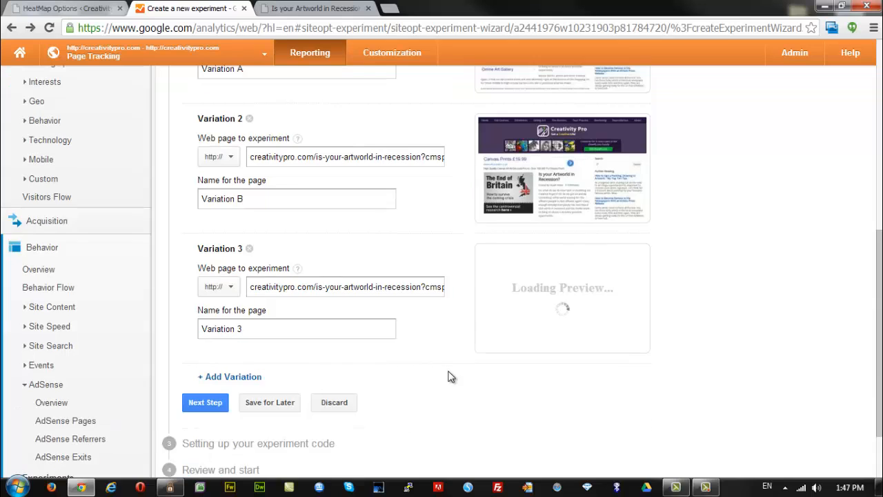
click(214, 378)
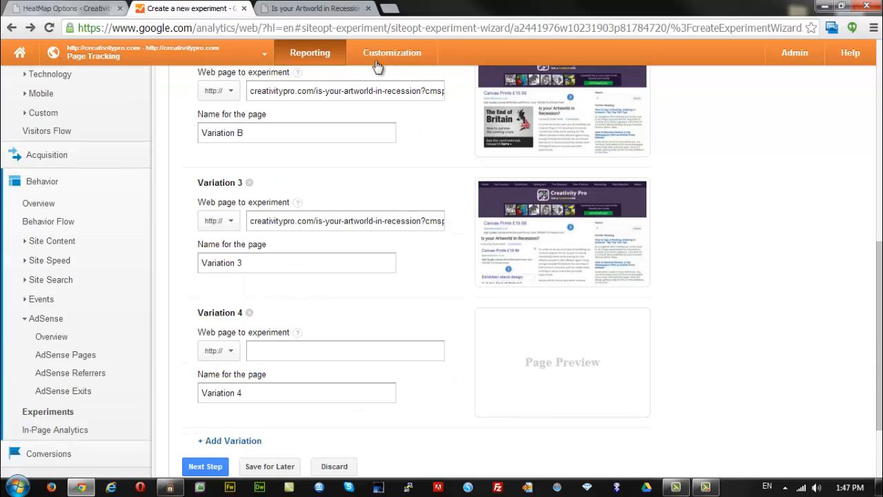
click(285, 9)
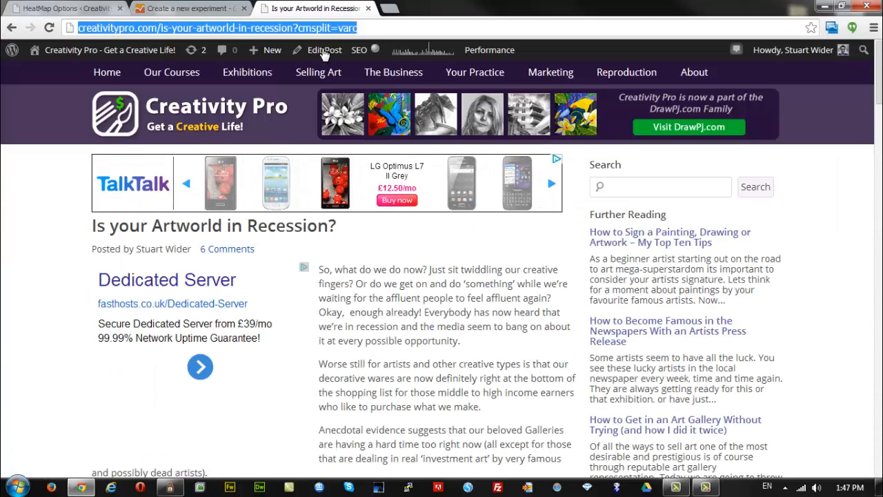
click(382, 29)
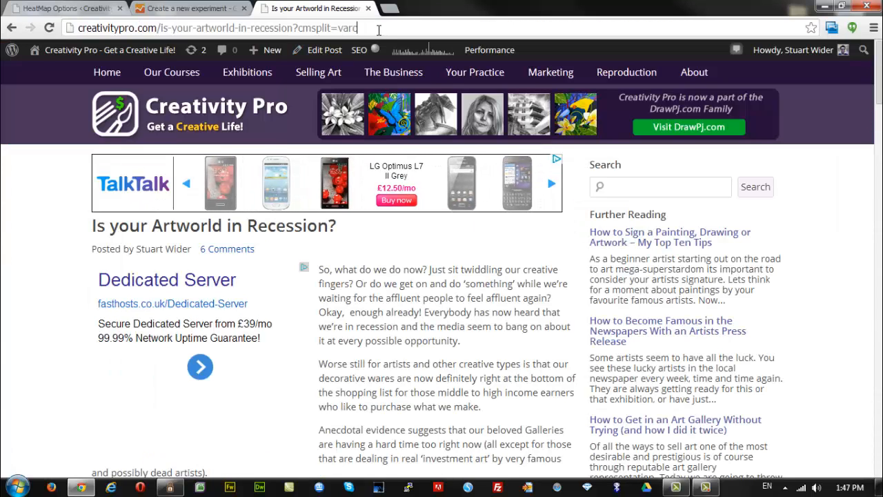
key(BackSpace)
text(d)
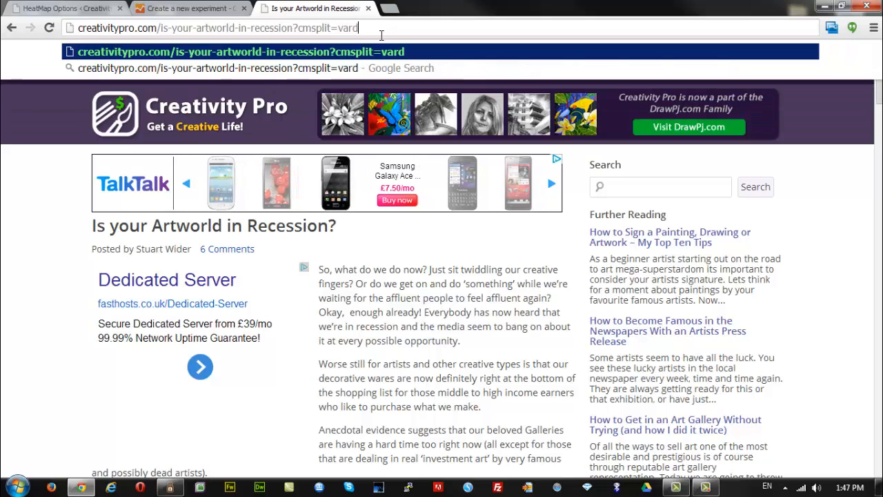
key(Return)
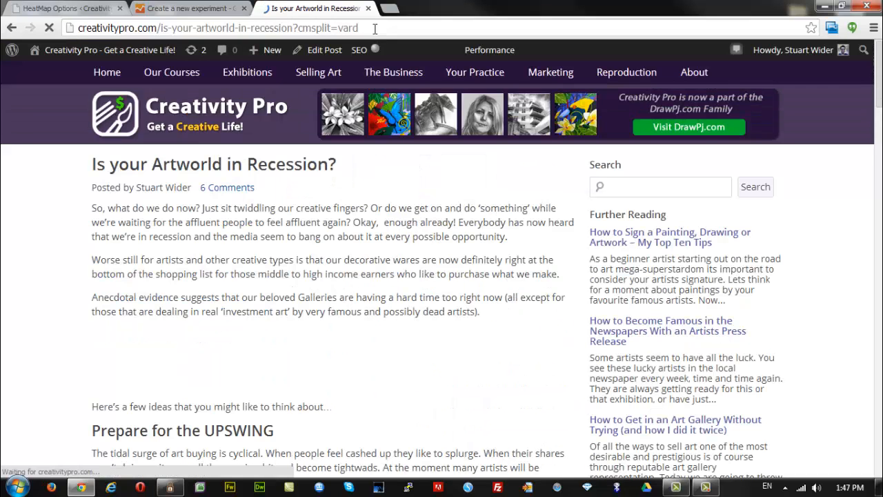
Copy the cmsplit=vard page address into Variation 4's web page to experiment
click(374, 28)
key(ctrl+c)
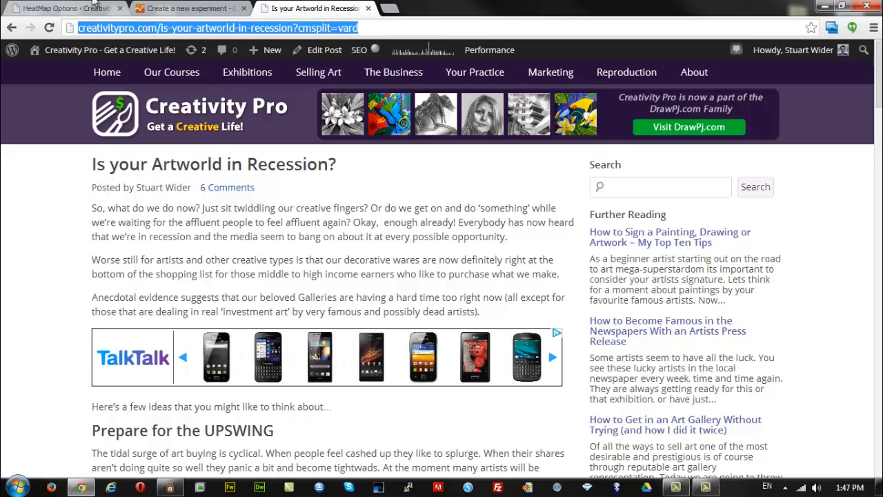
click(186, 9)
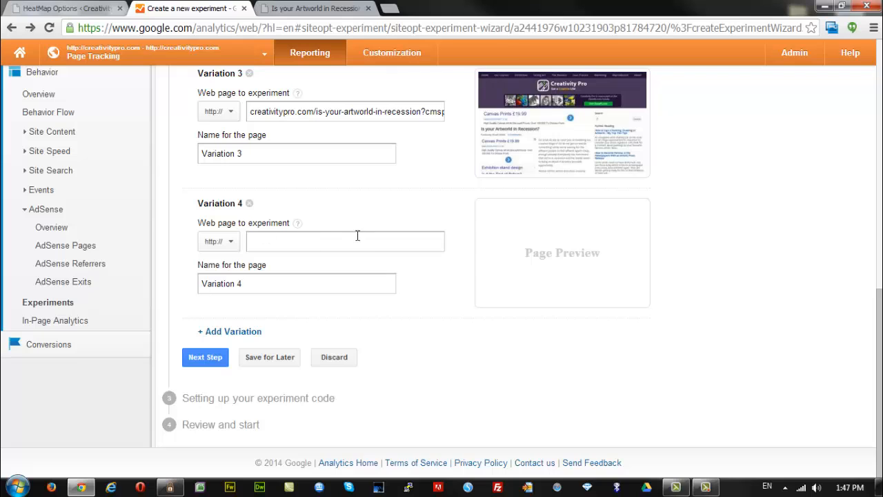
scroll(356, 237, up, 1)
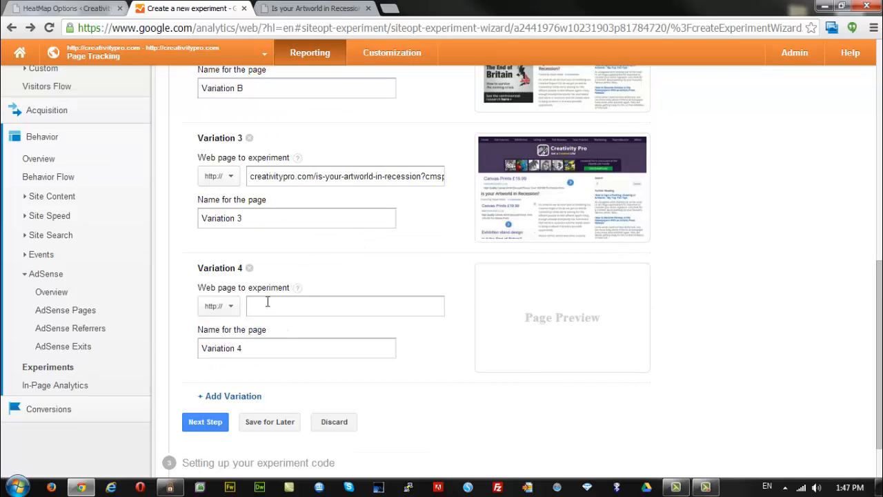
click(268, 302)
key(ctrl+v)
click(430, 332)
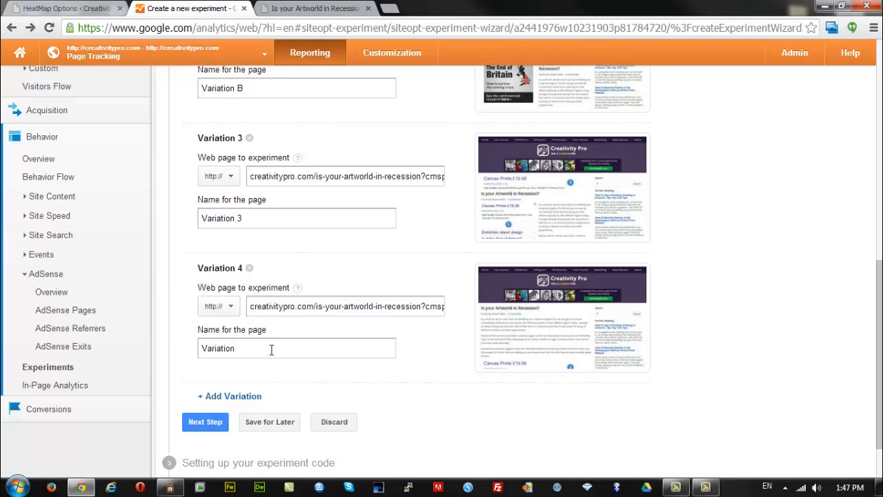
Name the Variation 3 page "Variation C" and the Variation 4 page "Variation D"
click(256, 218)
click(248, 348)
scroll(442, 384, down, 1)
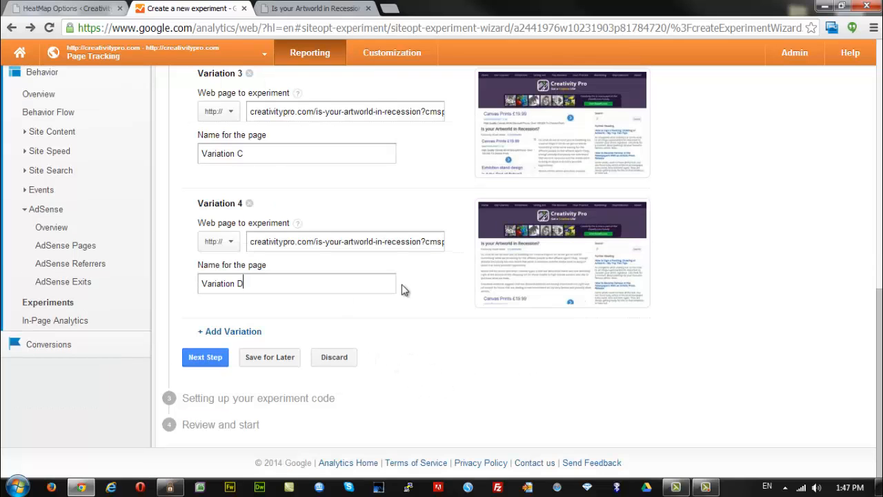
scroll(408, 311, up, 1)
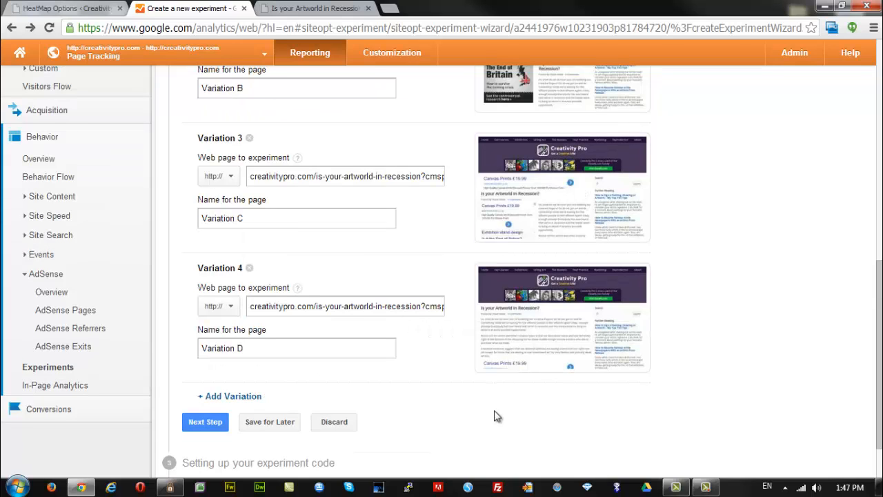
scroll(269, 356, down, 1)
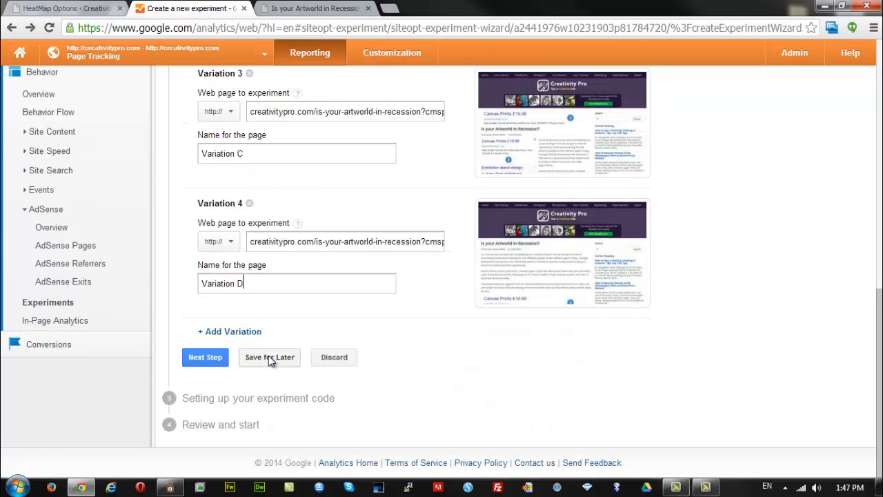
Proceed to setting up the experiment code and choose to insert the code manually
click(205, 356)
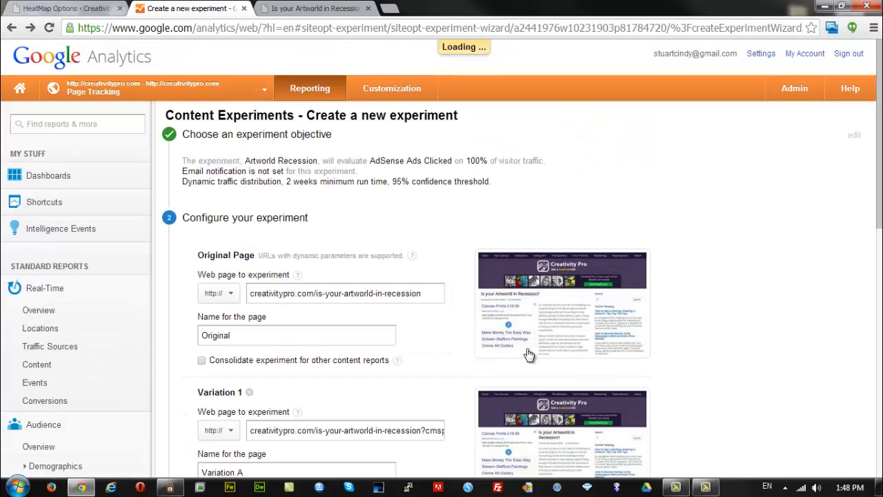
scroll(690, 348, down, 2)
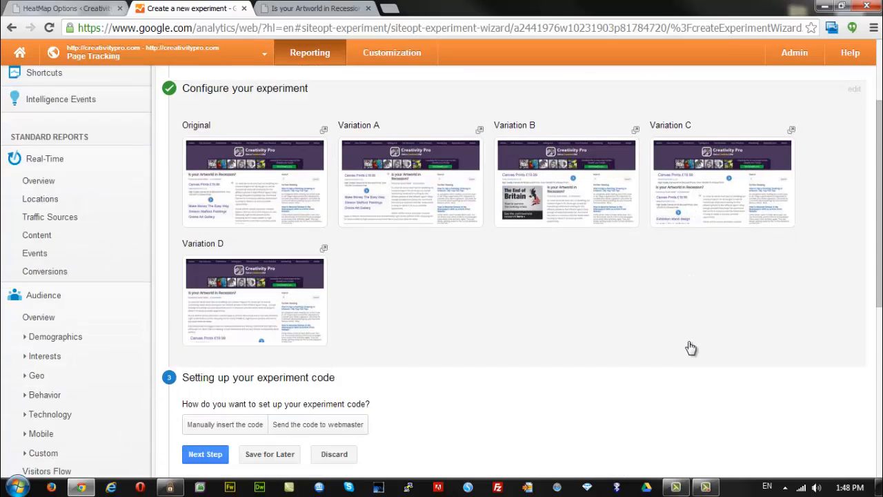
scroll(586, 319, down, 2)
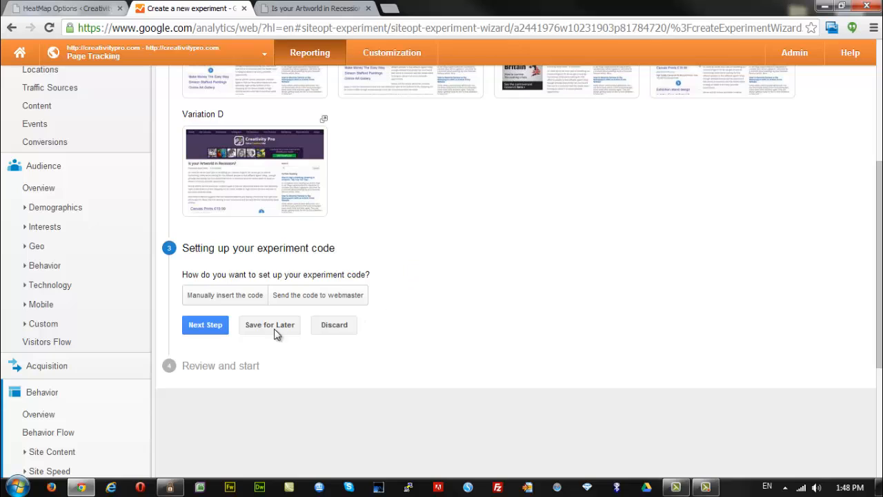
click(225, 298)
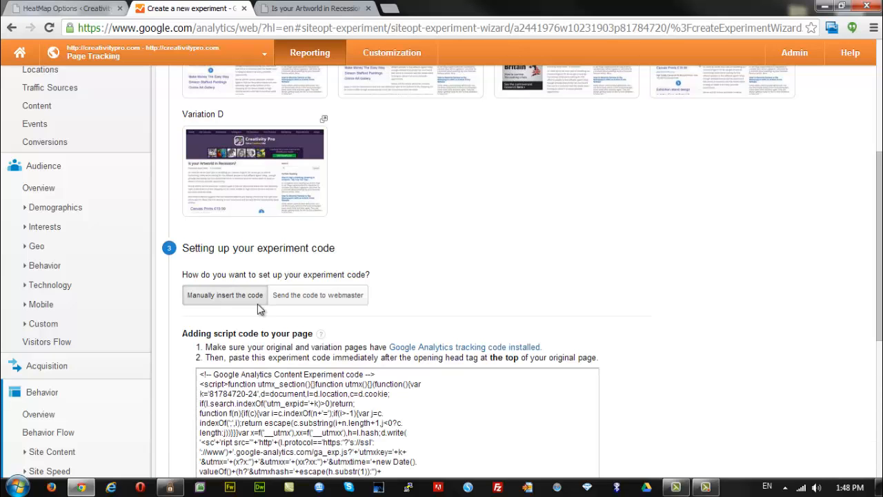
Copy the entire Google Analytics Content Experiment code to the clipboard
scroll(670, 251, down, 4)
drag(401, 243, 189, 91)
right_click(292, 186)
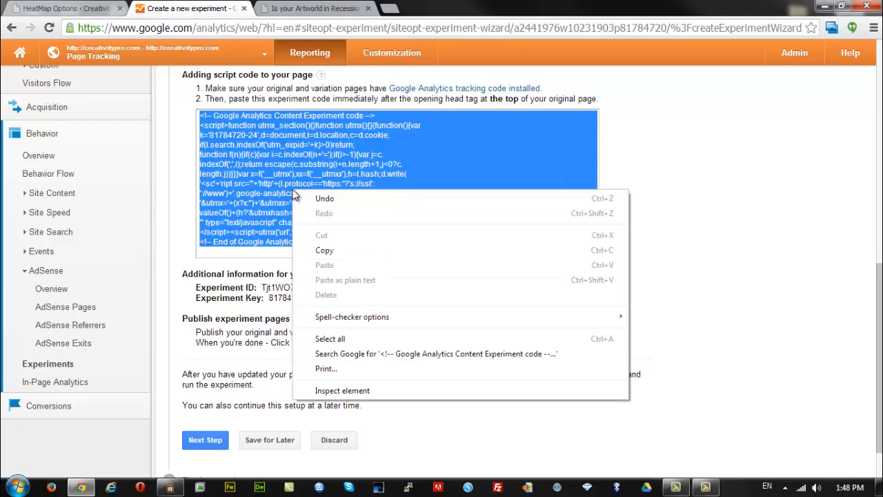
click(335, 252)
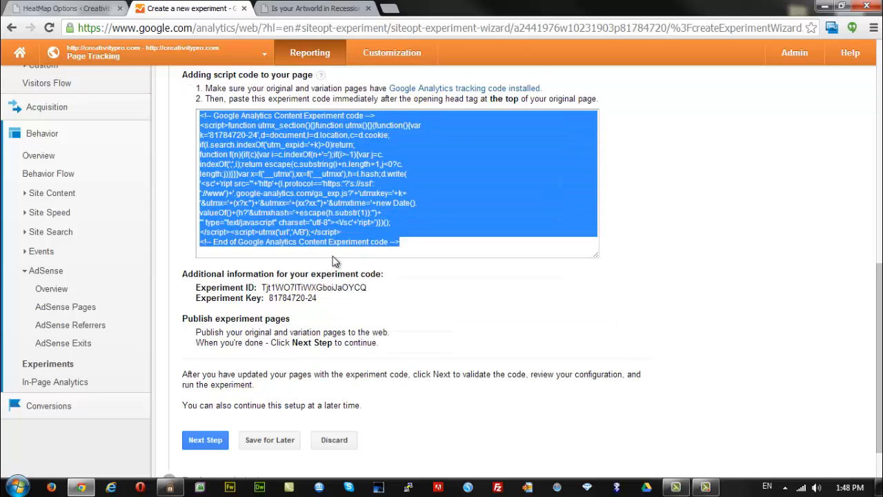
Open the "Is your Artworld in Recession?" post for editing from its live page
click(281, 8)
scroll(348, 307, down, 20)
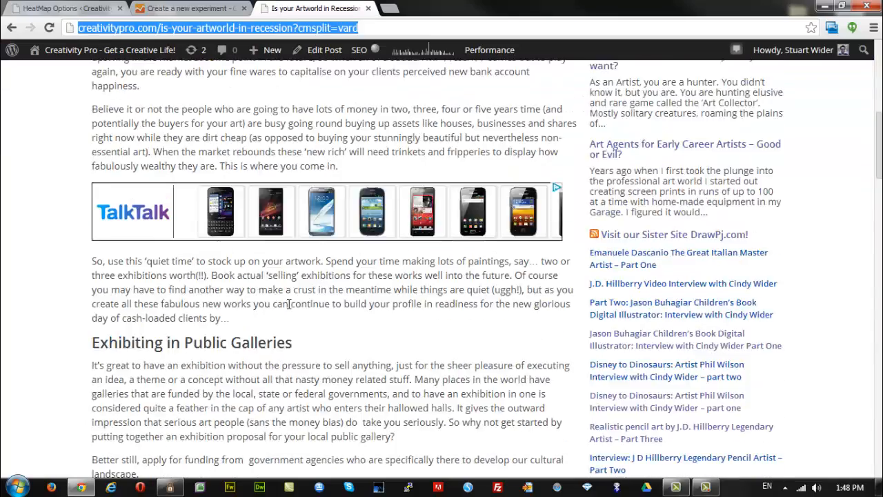
scroll(271, 323, up, 5)
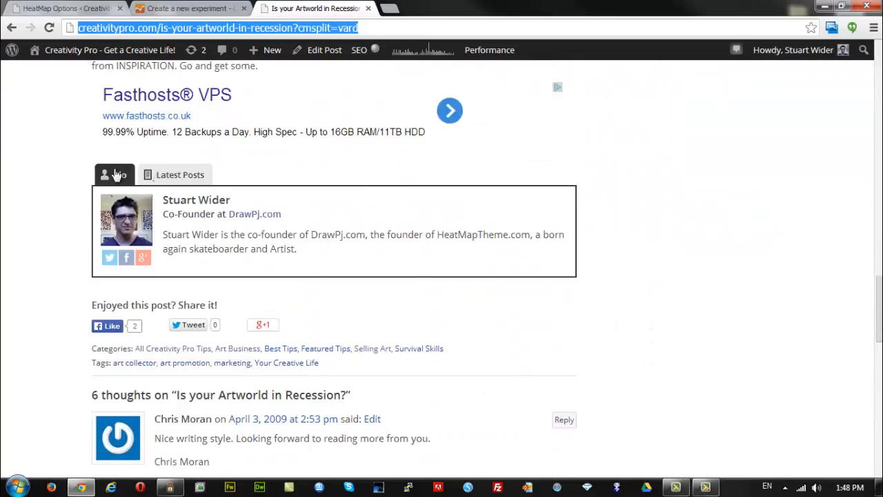
scroll(288, 231, down, 6)
scroll(290, 233, down, 10)
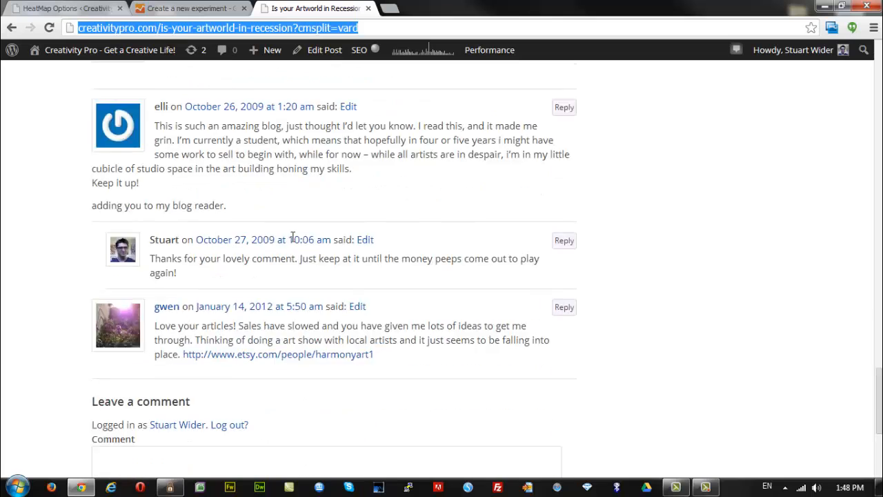
click(104, 384)
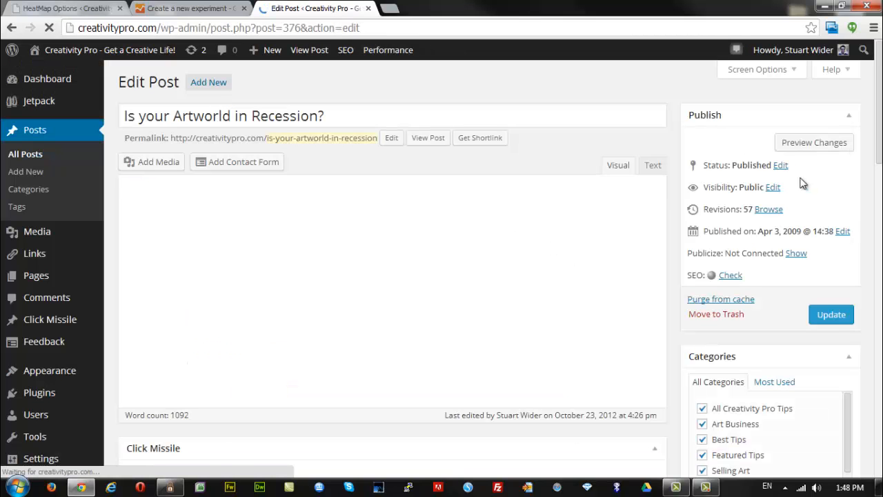
Paste the copied experiment script into the post's Click Missile setting for Google Experiments Code and review it from start to end
drag(879, 89, 880, 239)
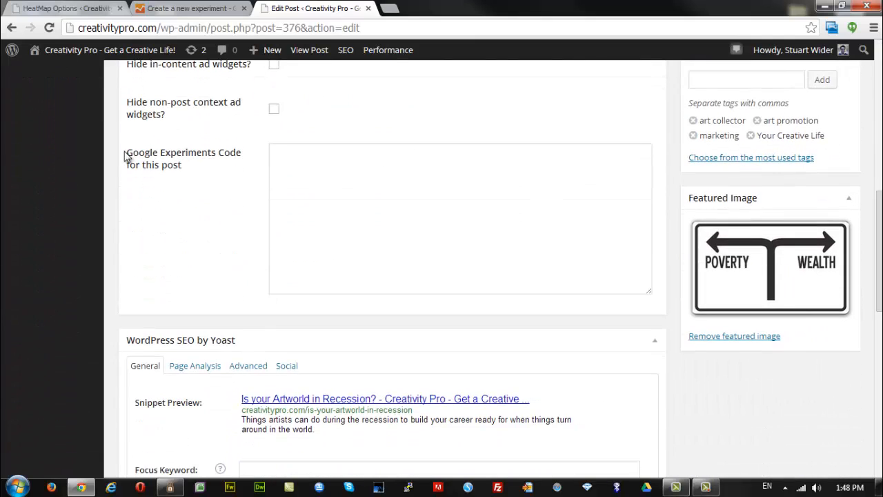
click(284, 159)
key(ctrl+v)
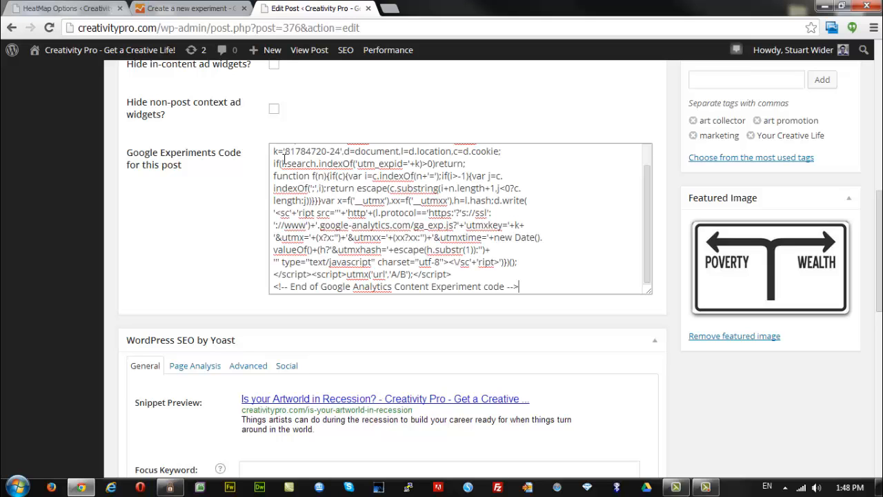
drag(644, 243, 645, 175)
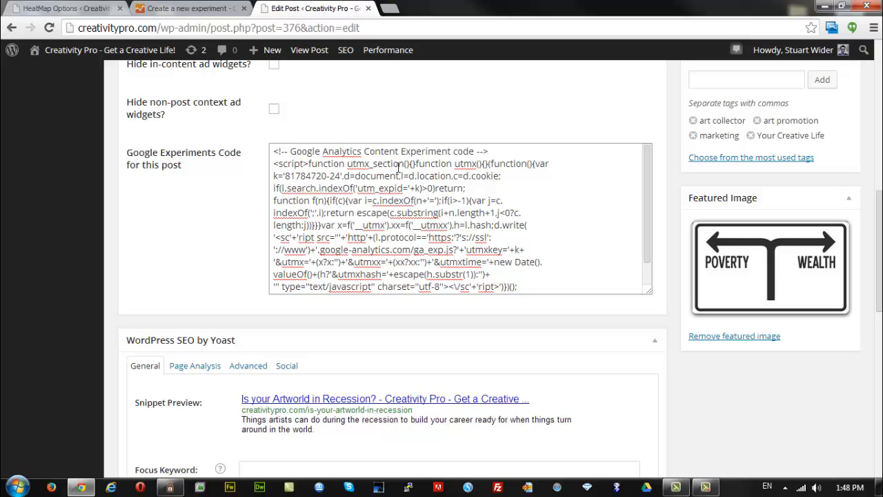
drag(650, 207, 647, 176)
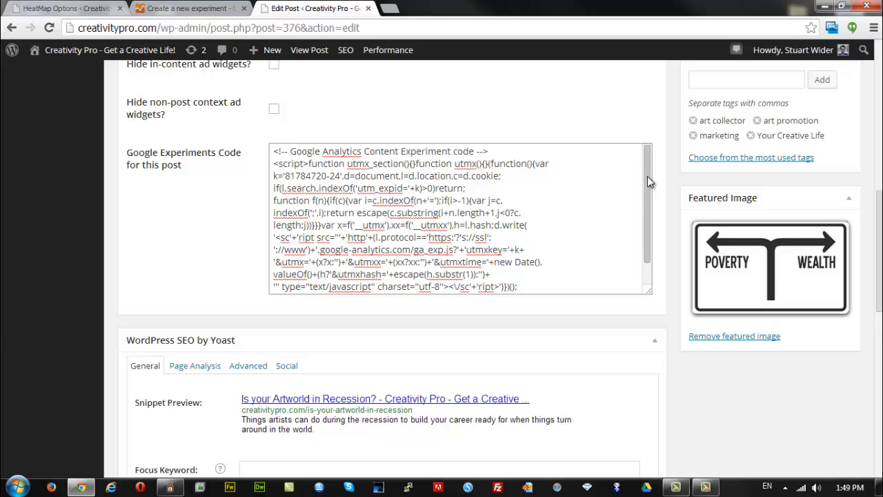
drag(647, 182, 660, 230)
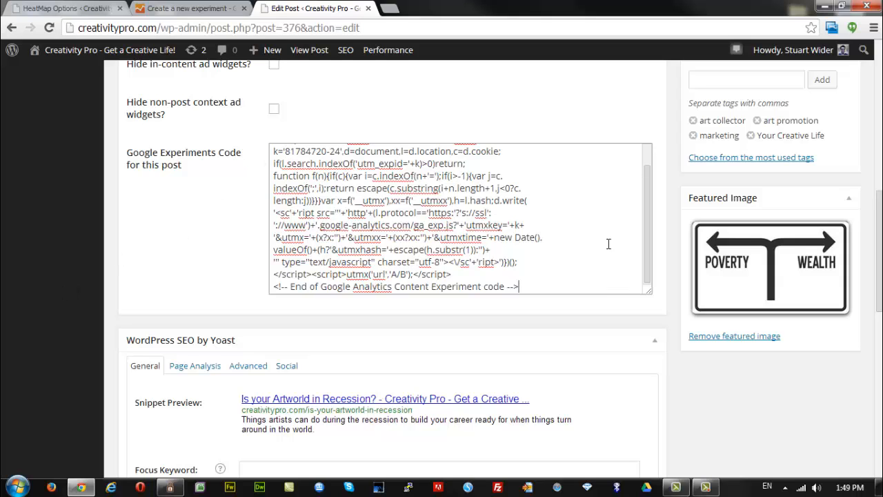
drag(644, 243, 644, 198)
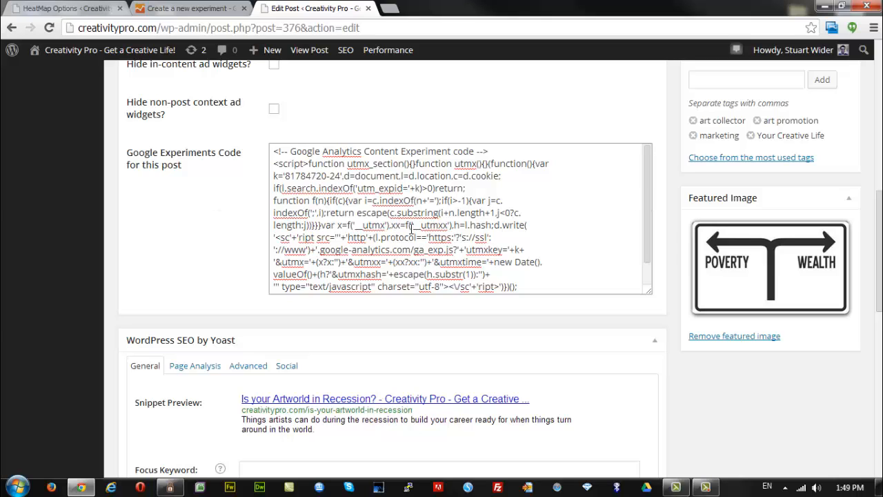
drag(644, 216, 645, 249)
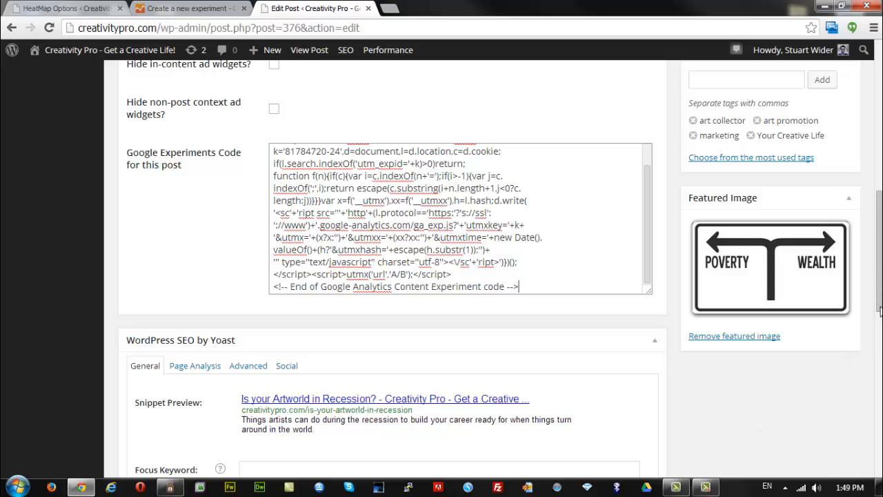
Update the published post to save its Google Experiments code
drag(880, 312, 881, 259)
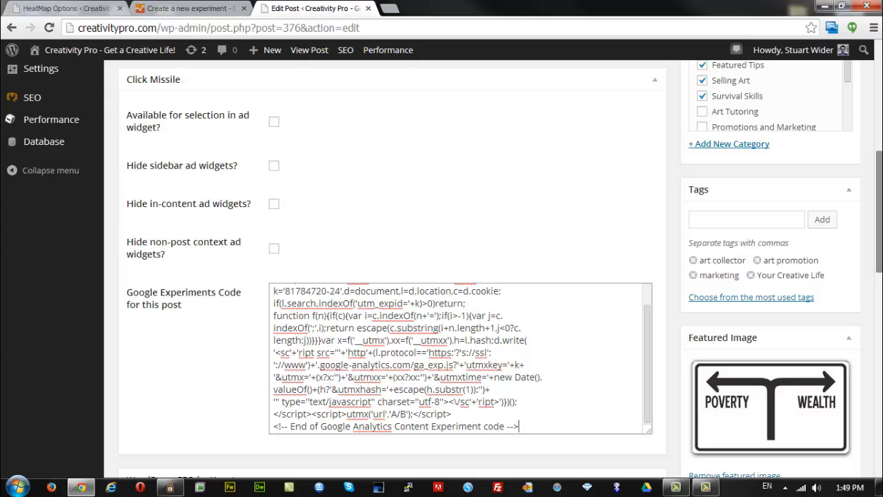
drag(881, 258, 881, 173)
click(830, 233)
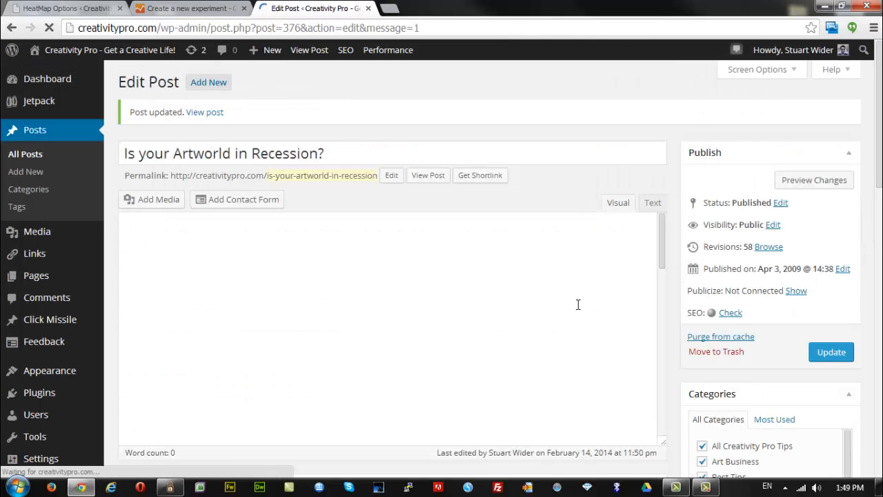
View the updated "Is your Artworld in Recession?" post on the live site and reload the page
drag(878, 157, 864, 94)
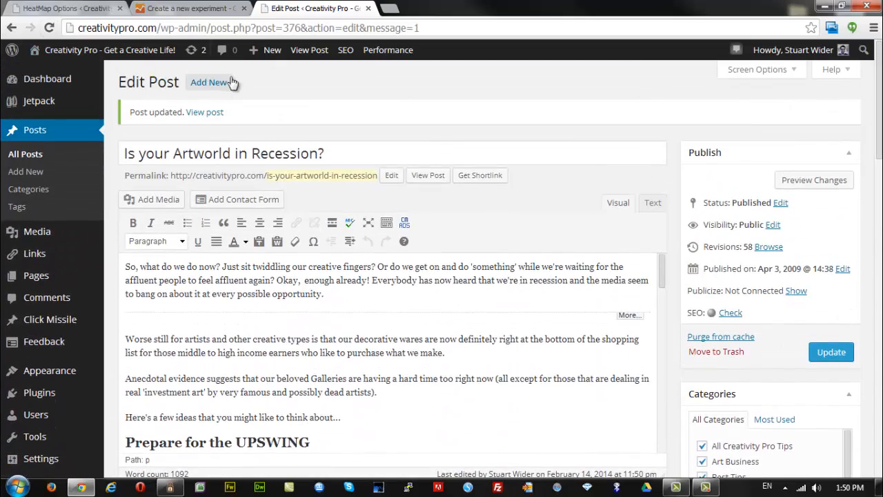
click(207, 112)
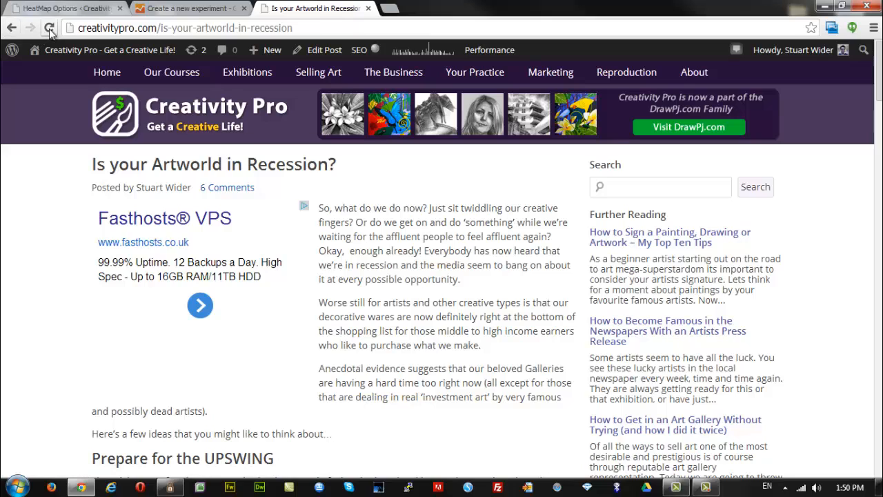
click(49, 29)
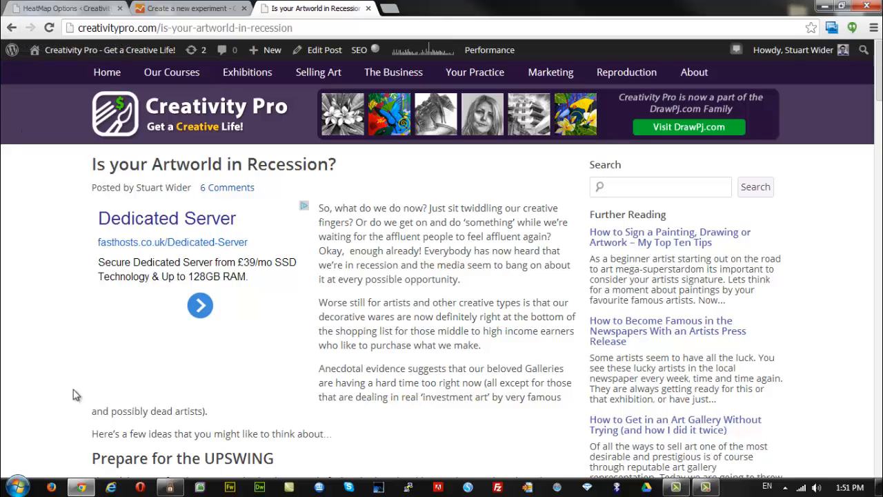
Copy the live article's address from Chrome and load creativitypro.com/is-your-artworld-in-recession in Firefox
click(51, 487)
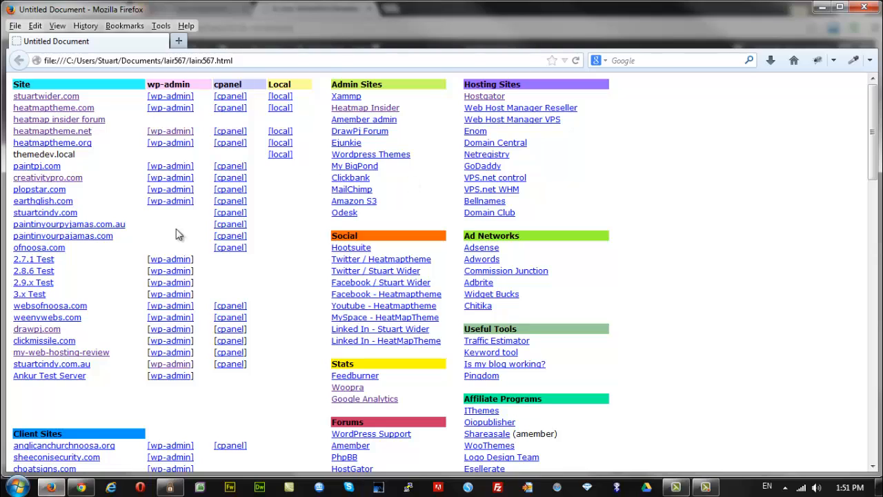
click(82, 488)
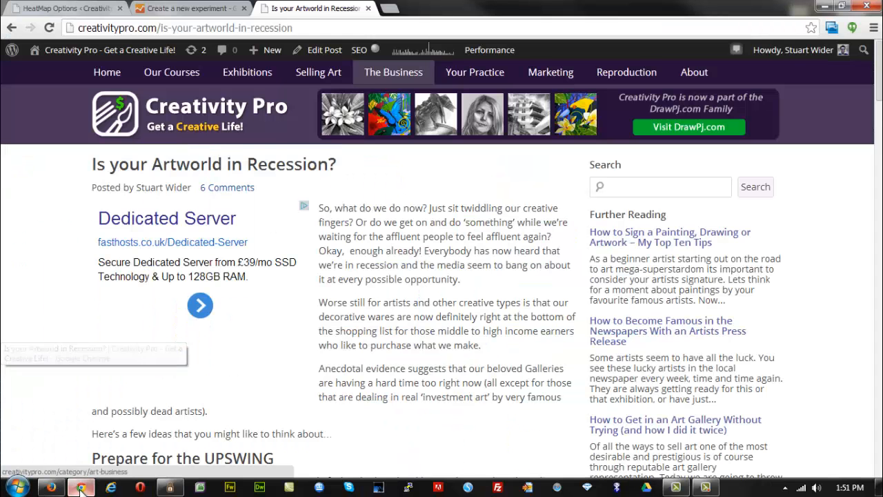
click(308, 26)
key(ctrl+c)
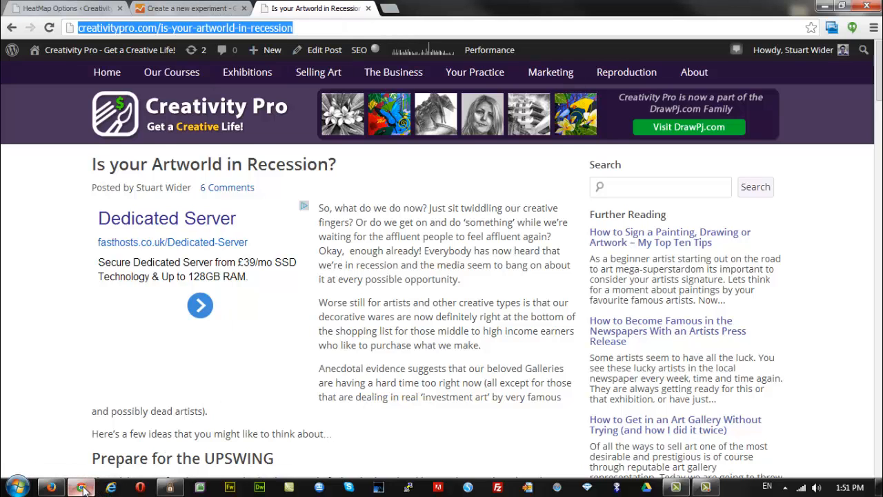
click(49, 486)
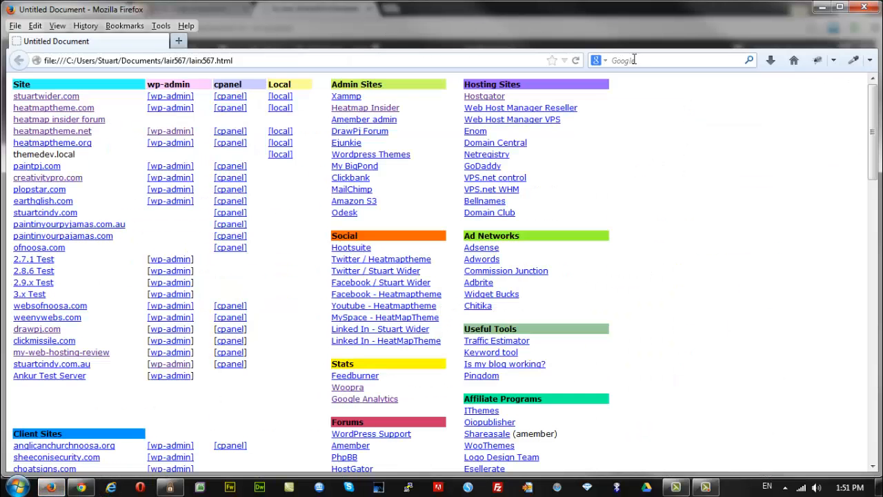
drag(250, 63, 5, 62)
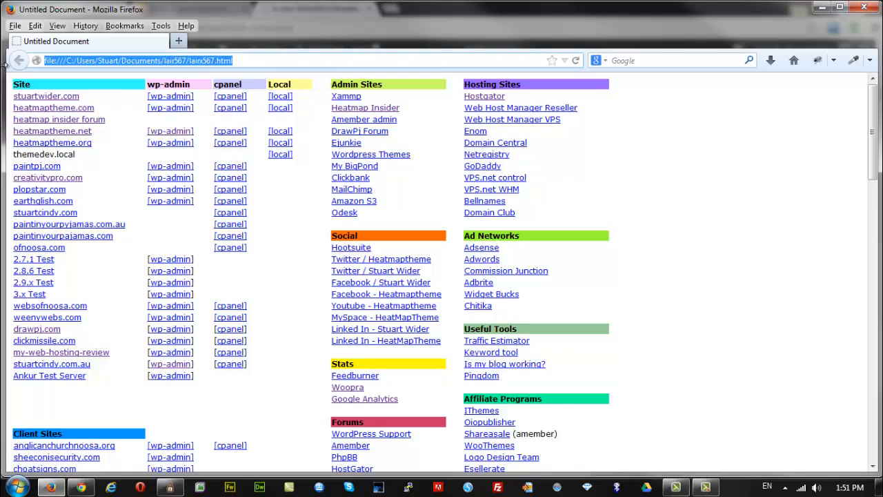
key(ctrl+v)
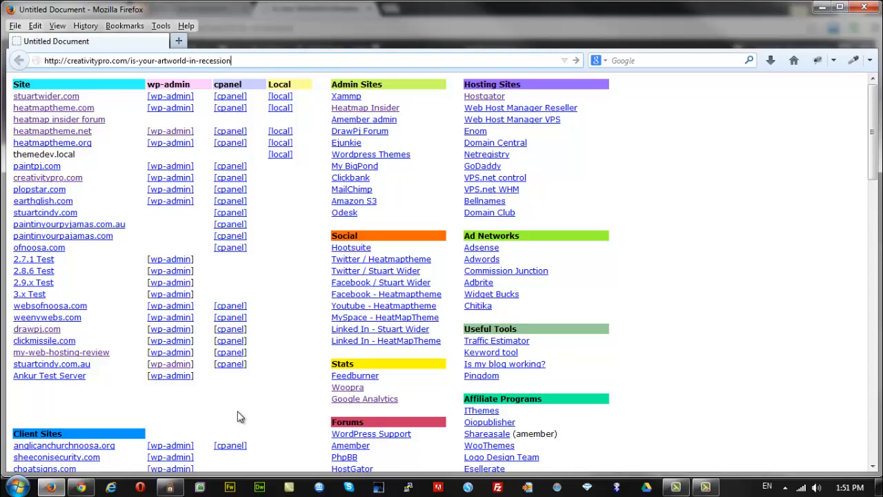
key(Return)
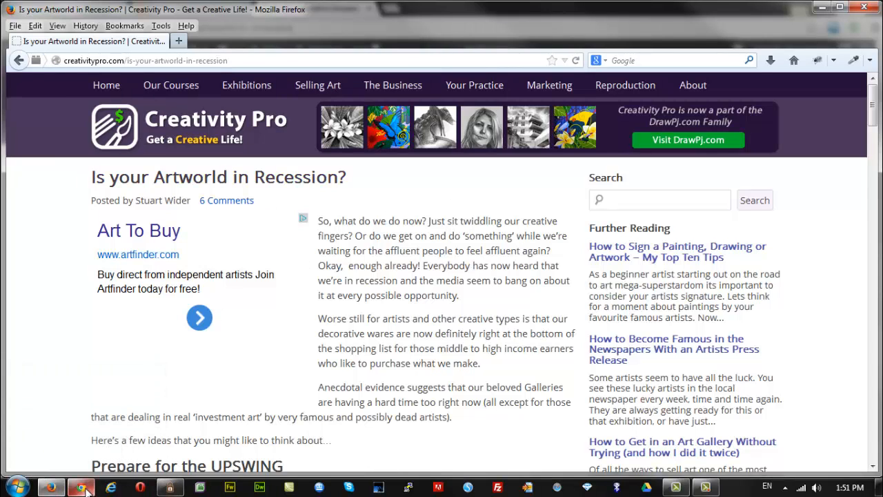
Return to Chrome, open the "Is your Artworld in Recession?" post for editing and purge it from the cache
mouse_move(80, 489)
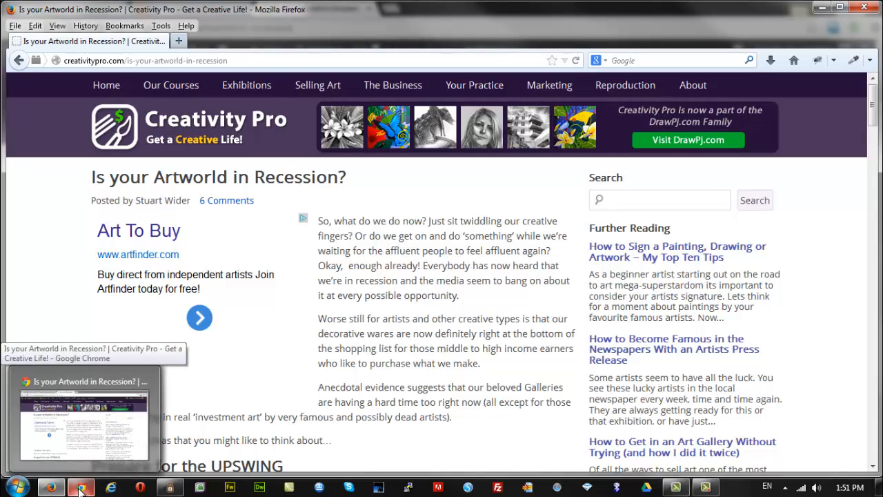
click(80, 488)
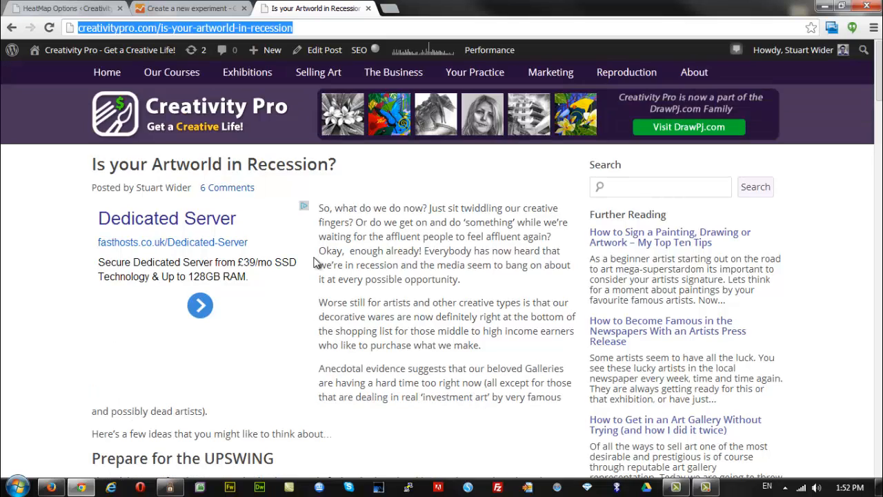
click(329, 53)
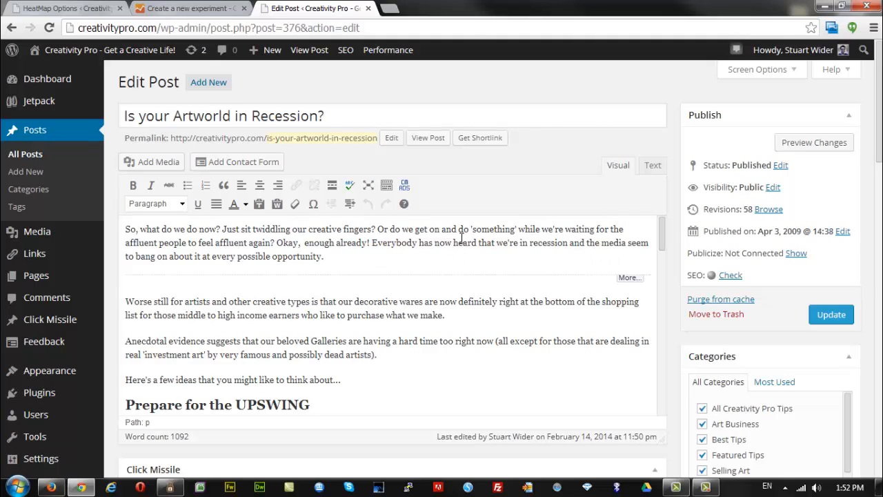
click(702, 301)
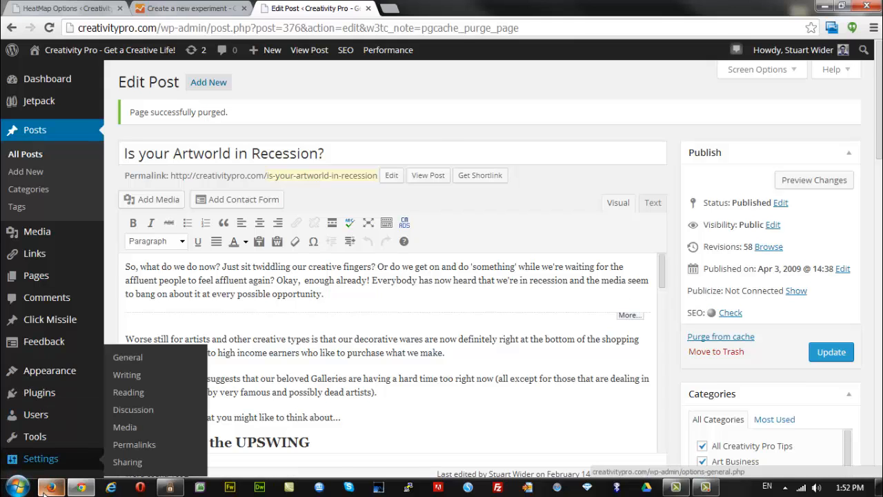
Reload the article in Firefox, check its page source for the Google Analytics Content Experiment code, and reload the page again
click(51, 487)
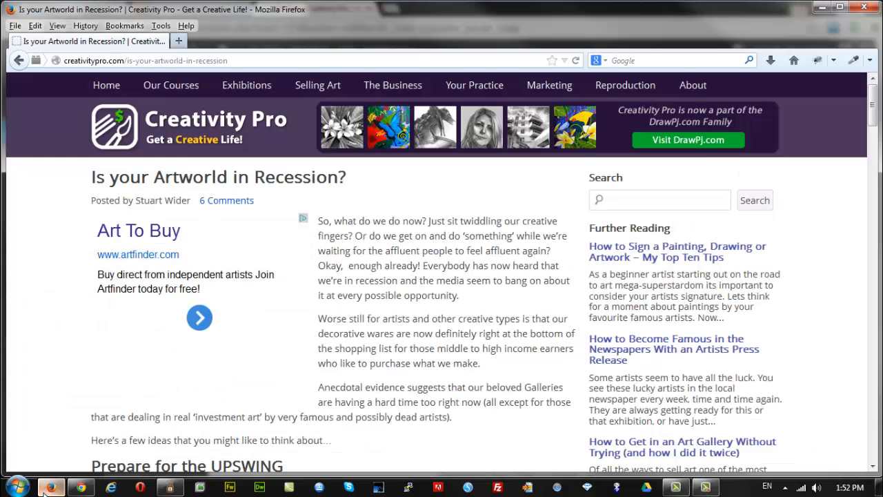
click(576, 61)
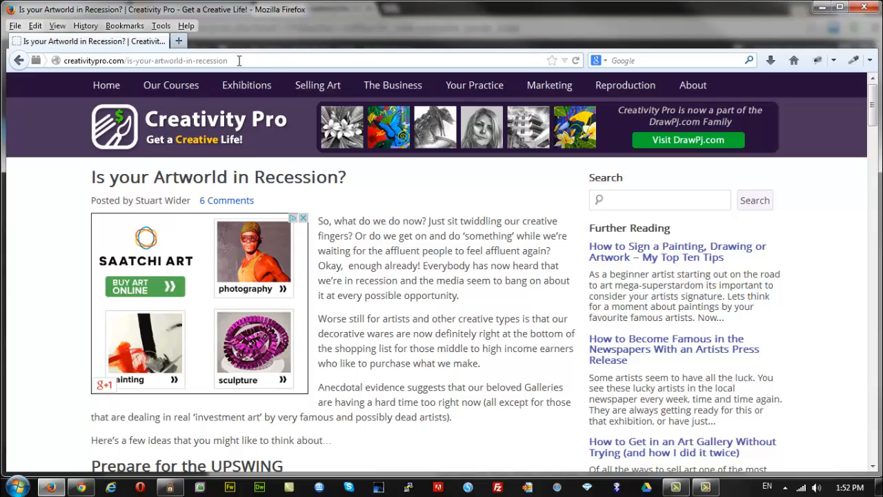
key(ctrl+u)
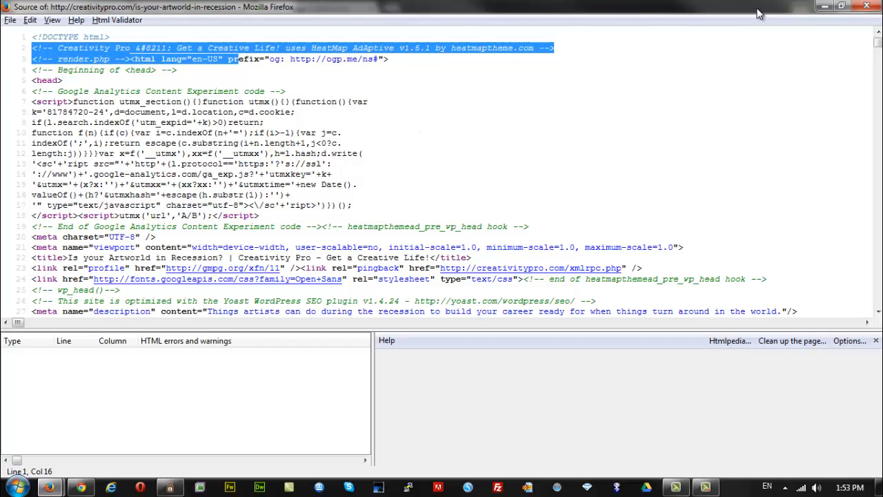
click(865, 6)
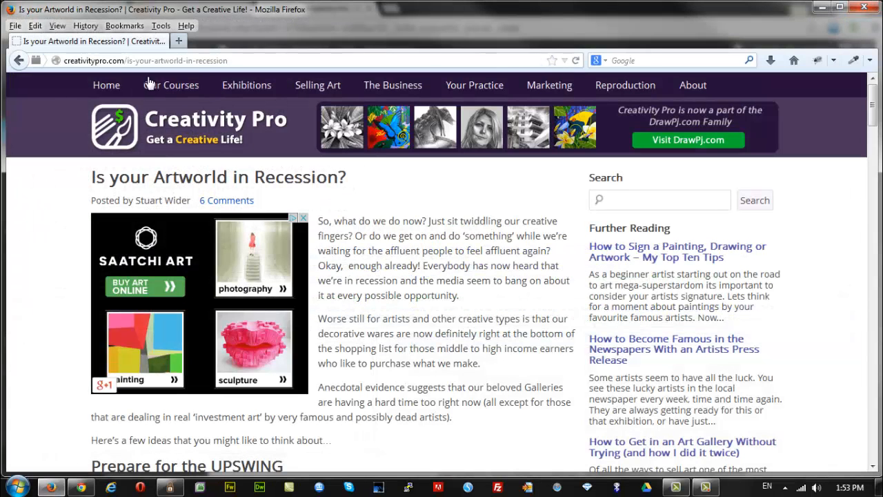
click(576, 61)
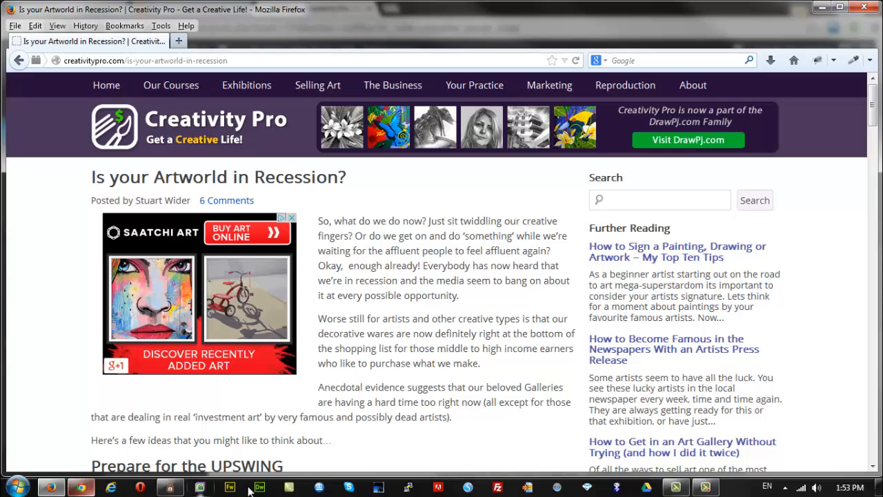
Launch Safari and copy the article's address from the Firefox window
click(558, 489)
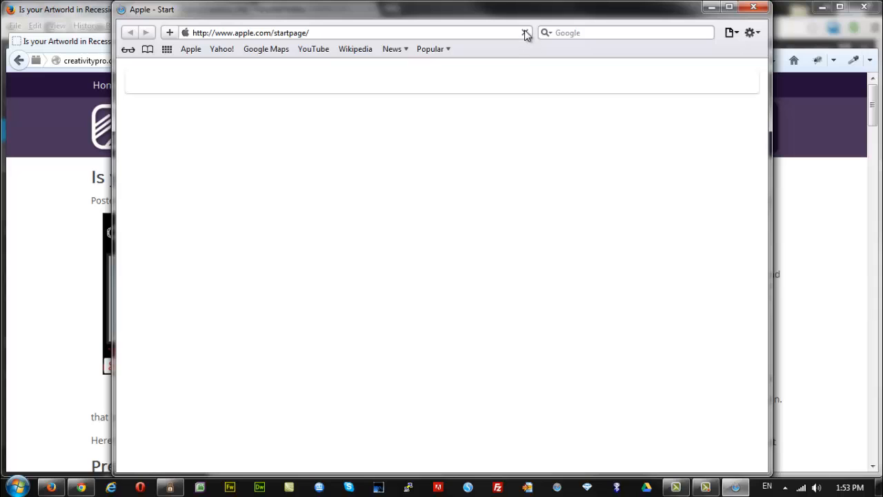
click(66, 10)
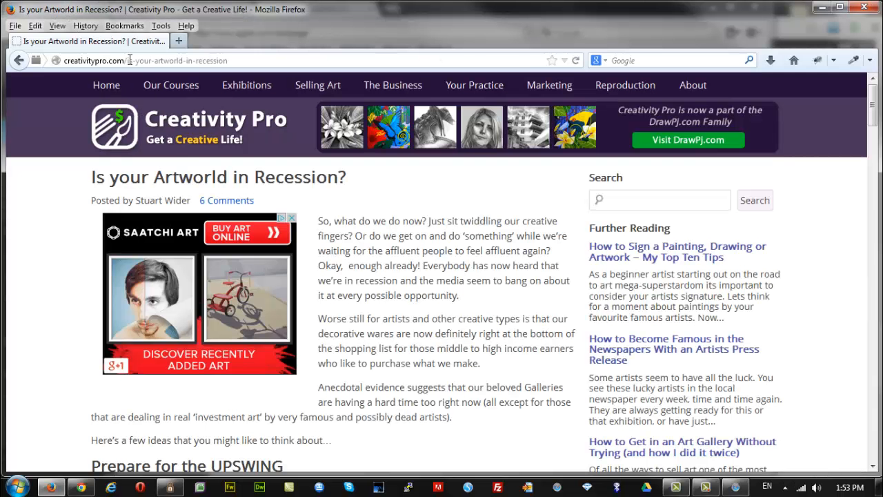
drag(240, 63, 2, 51)
key(ctrl+c)
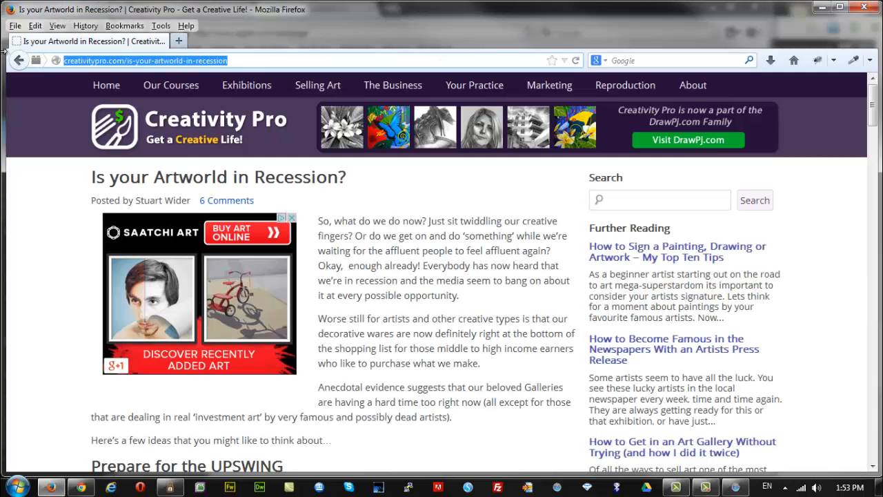
click(735, 486)
click(313, 33)
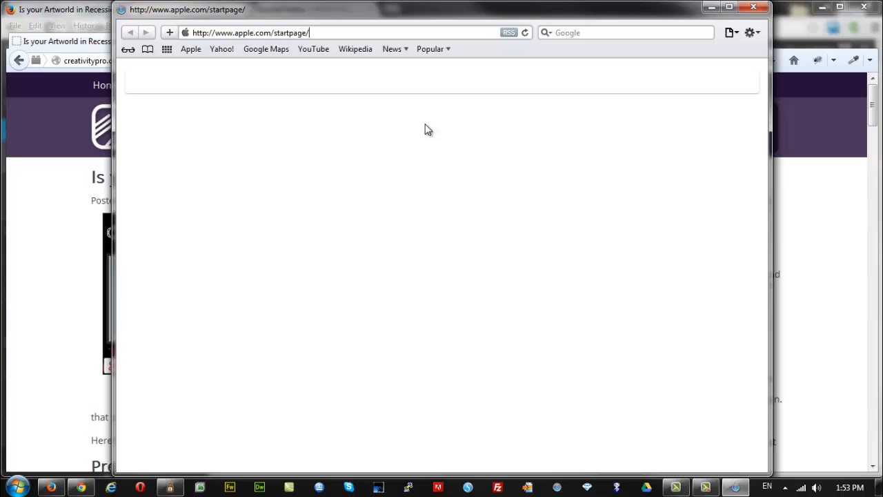
key(ctrl+v)
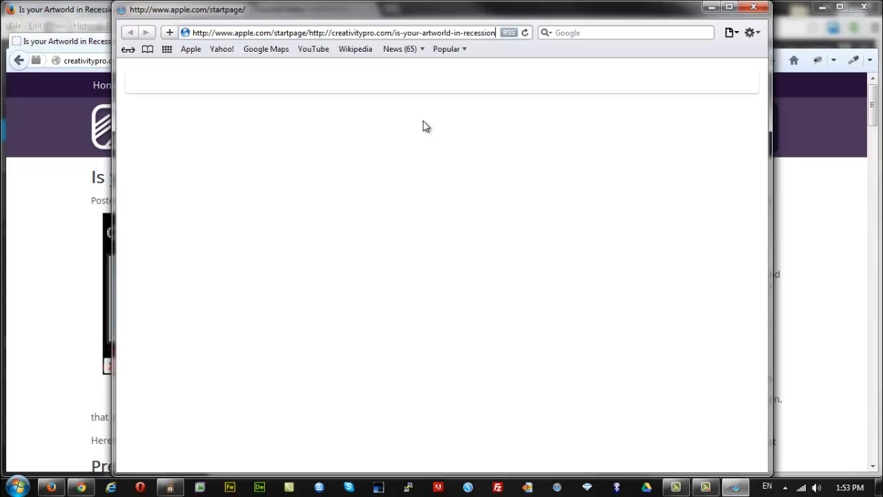
key(ctrl+z)
key(BackSpace)
key(BackSpace)
key(BackSpace)
key(BackSpace)
key(BackSpace)
key(BackSpace)
key(BackSpace)
key(BackSpace)
key(BackSpace)
key(BackSpace)
key(BackSpace)
key(BackSpace)
key(BackSpace)
key(BackSpace)
key(BackSpace)
key(BackSpace)
key(BackSpace)
key(BackSpace)
key(BackSpace)
key(BackSpace)
key(BackSpace)
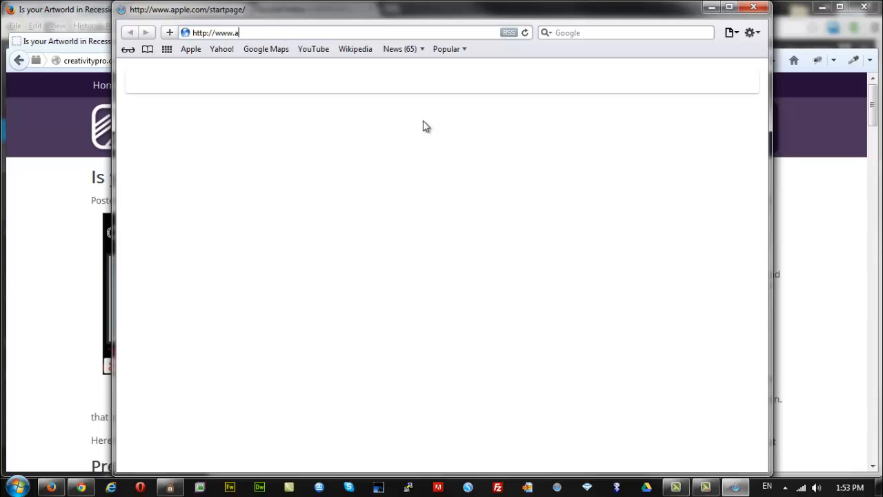
key(ctrl+v)
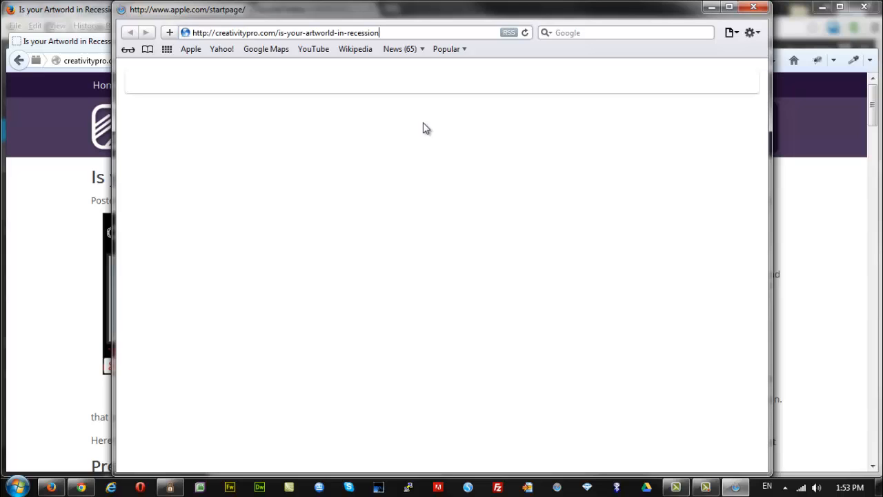
key(Return)
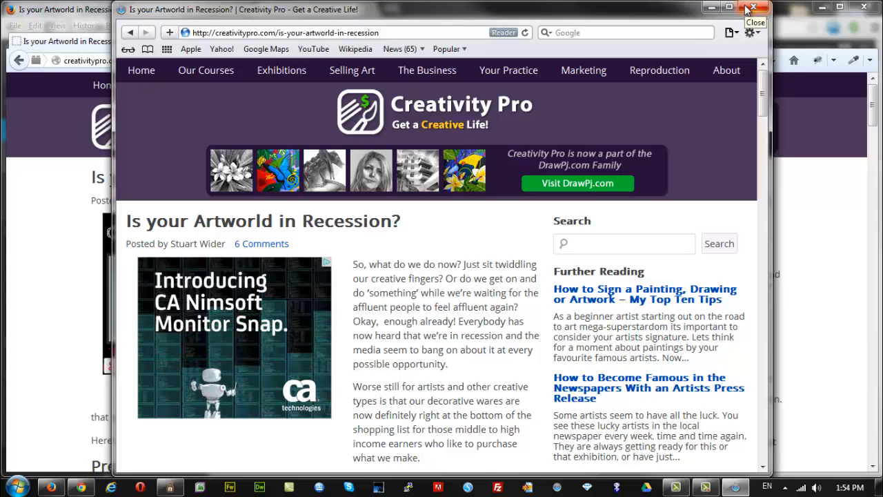
Switch back to the Google Analytics experiment setup in Chrome and proceed from the experiment code to the Review and start stage
mouse_move(82, 491)
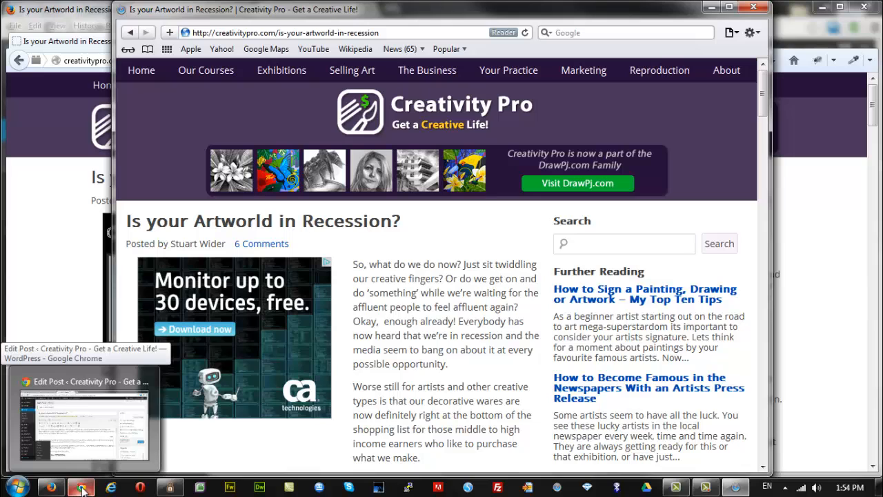
click(82, 491)
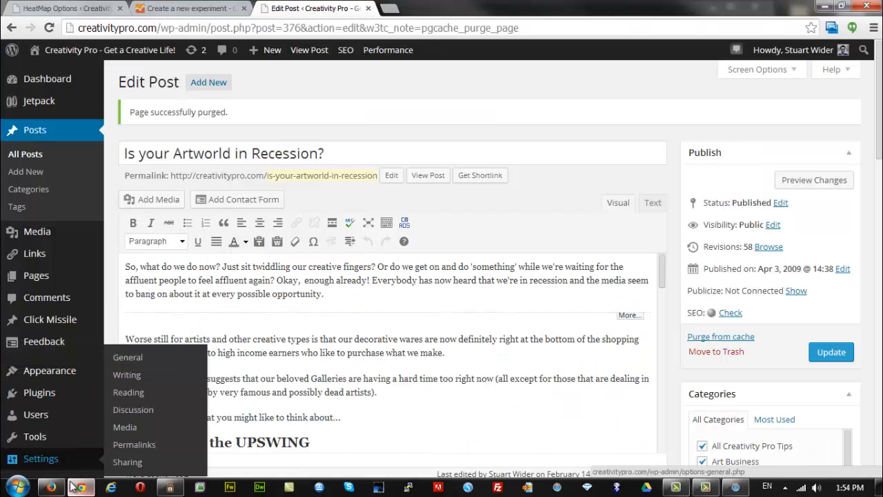
click(49, 488)
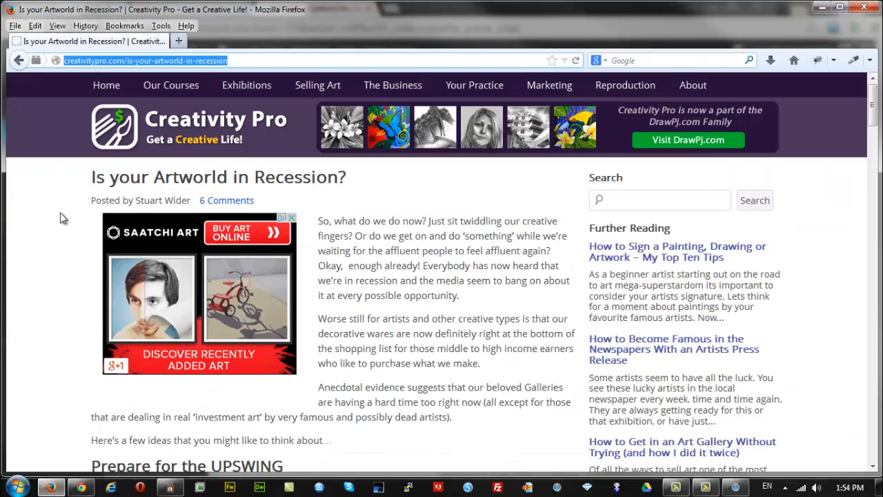
click(82, 488)
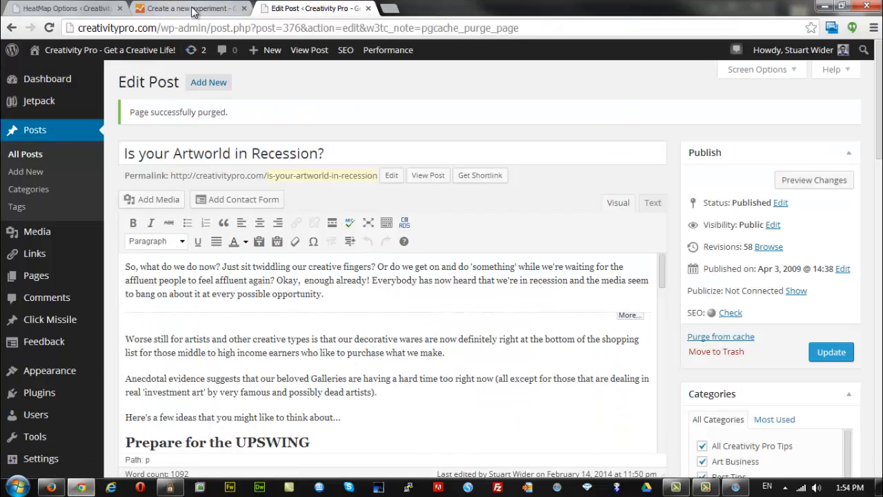
click(205, 9)
scroll(484, 247, down, 1)
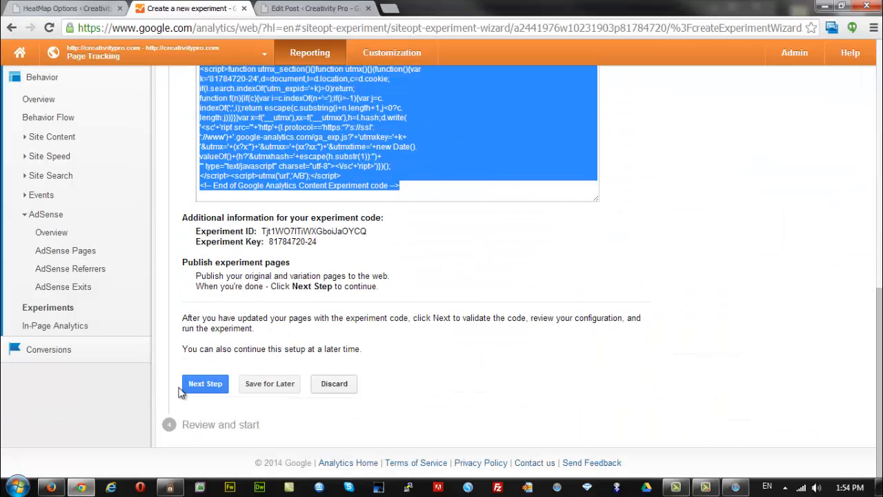
scroll(420, 293, up, 1)
scroll(407, 315, down, 1)
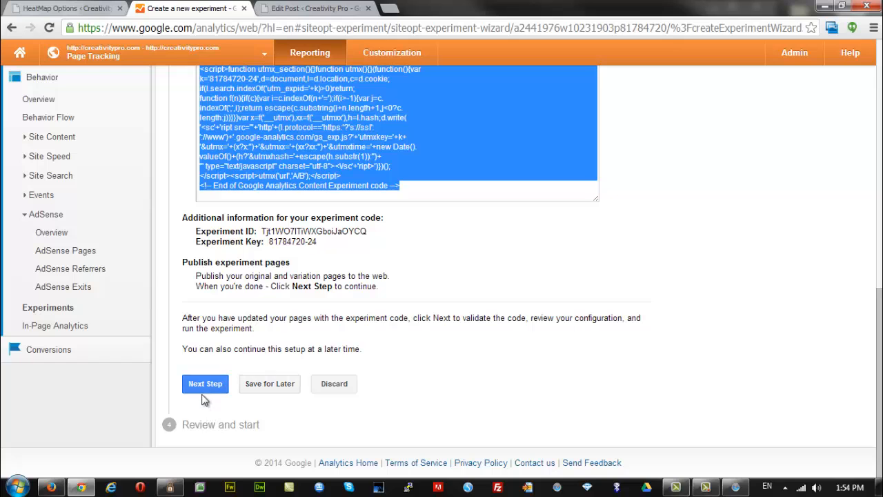
click(200, 385)
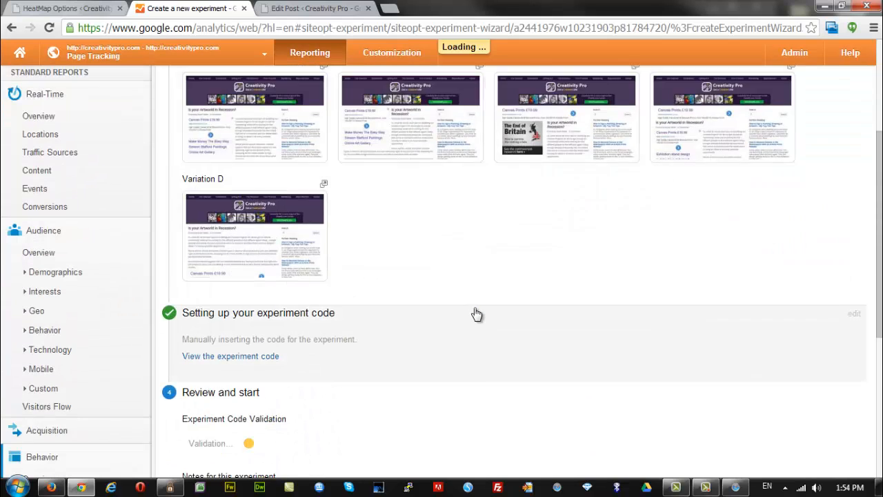
Revalidate the experiment code for the original and variation pages, and start the experiment, finishing at the experiments list
scroll(475, 310, down, 2)
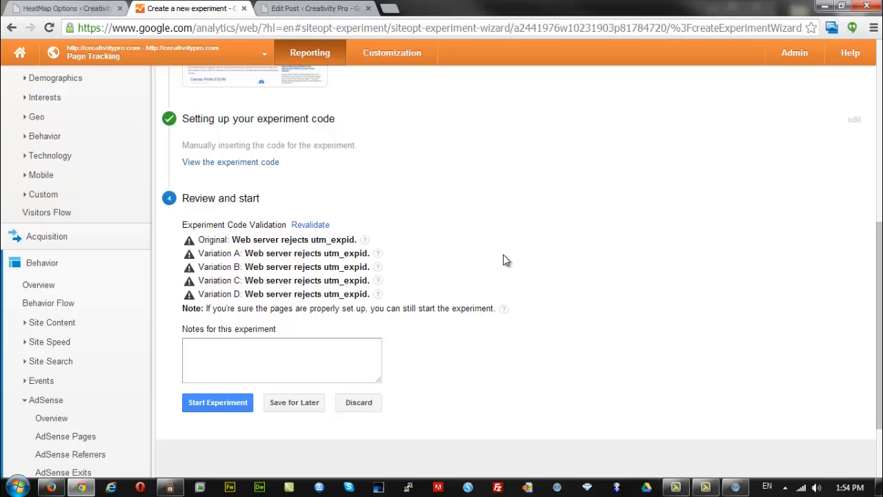
click(307, 225)
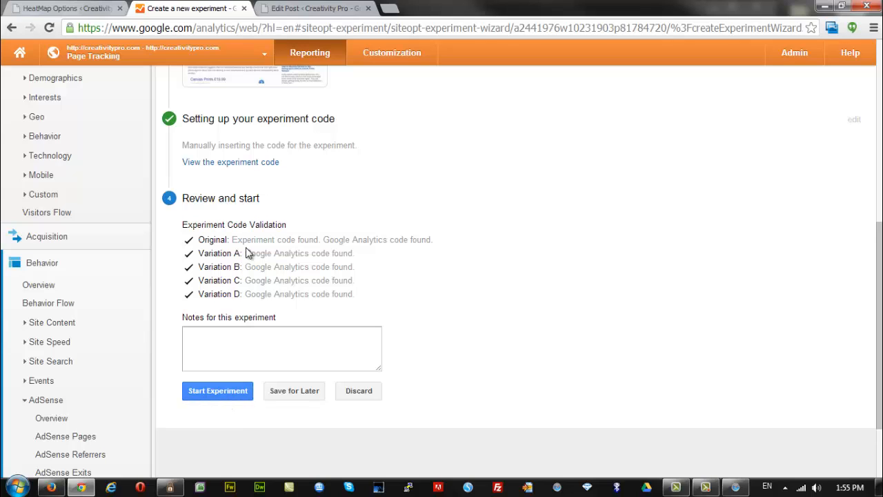
click(221, 395)
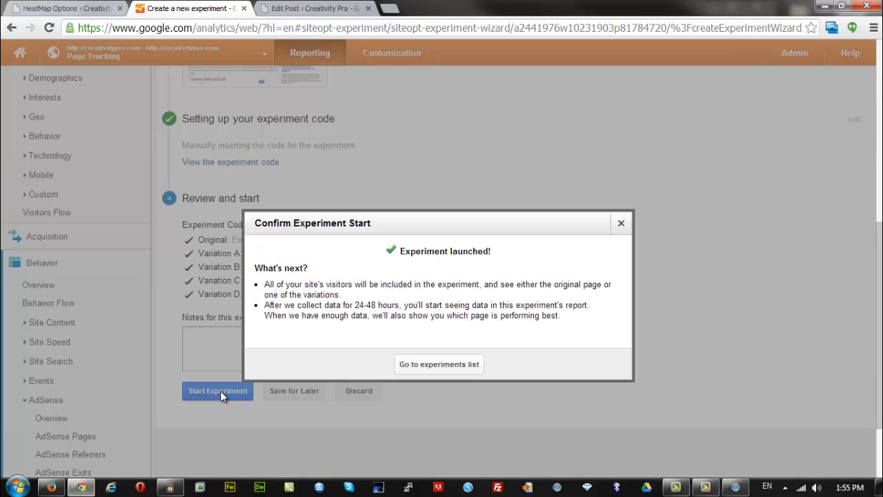
click(435, 370)
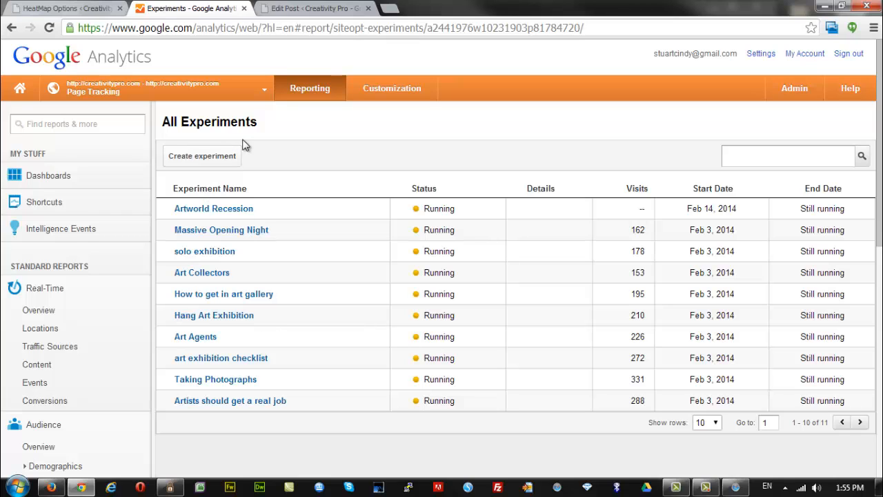
Check the second page of the All Experiments list and return to its first page
click(860, 421)
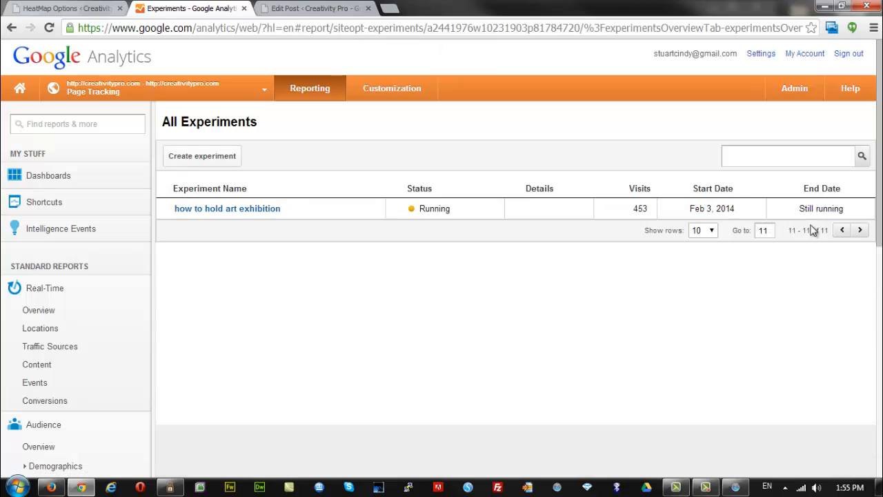
click(841, 231)
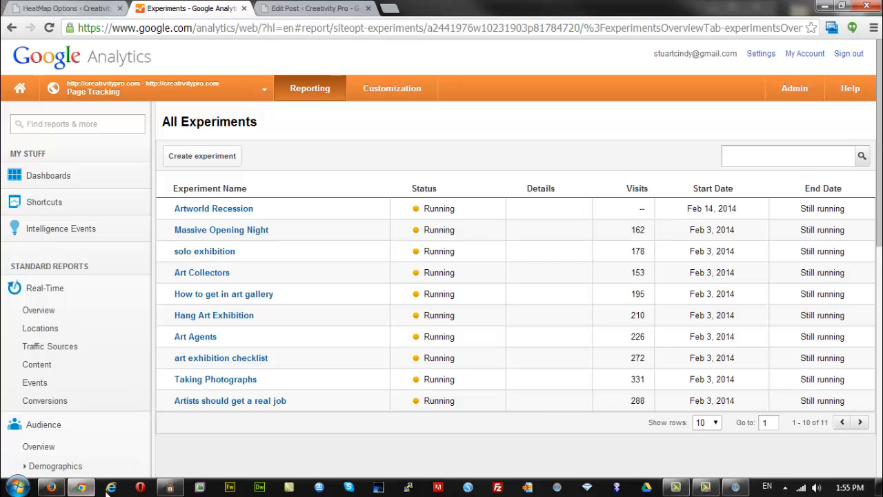
Switch to Firefox, reload the Is your Artworld in Recession? article and examine the ad placement of the served variation
click(49, 488)
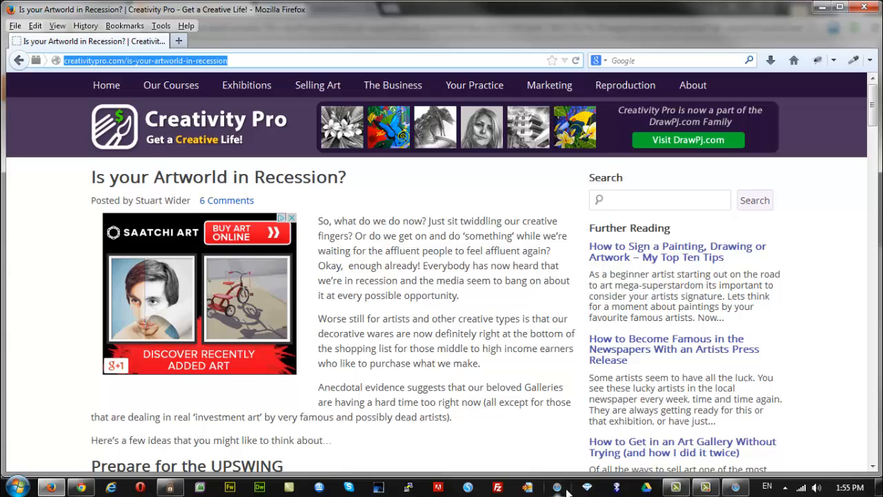
click(50, 487)
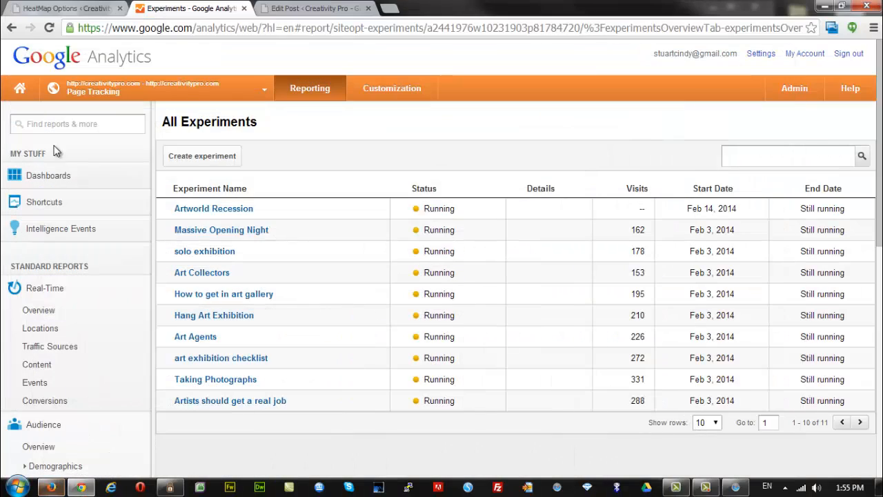
click(49, 488)
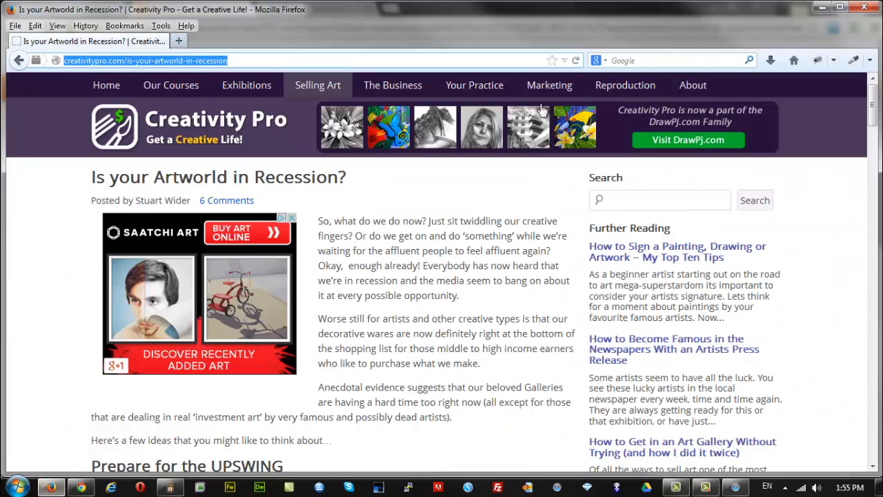
click(576, 62)
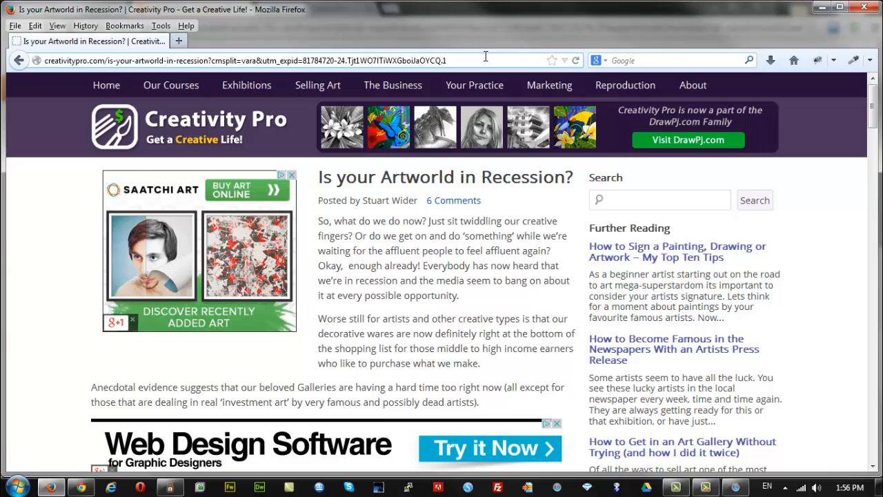
scroll(430, 296, down, 3)
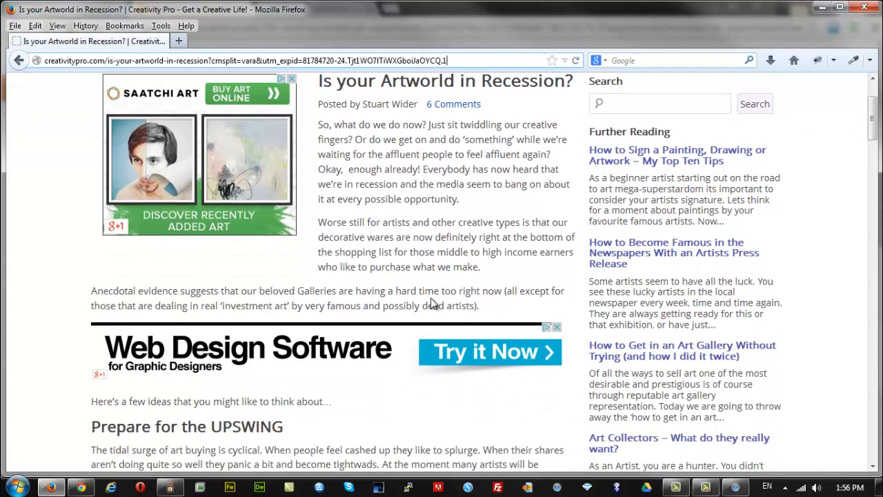
scroll(324, 85, up, 3)
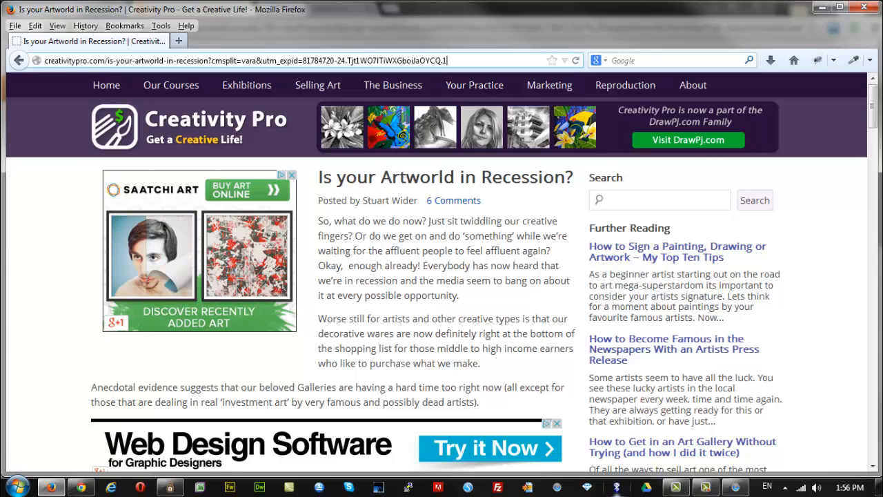
Switch to Safari, reload the same article to view its served variation, and widen the browser window
mouse_move(734, 488)
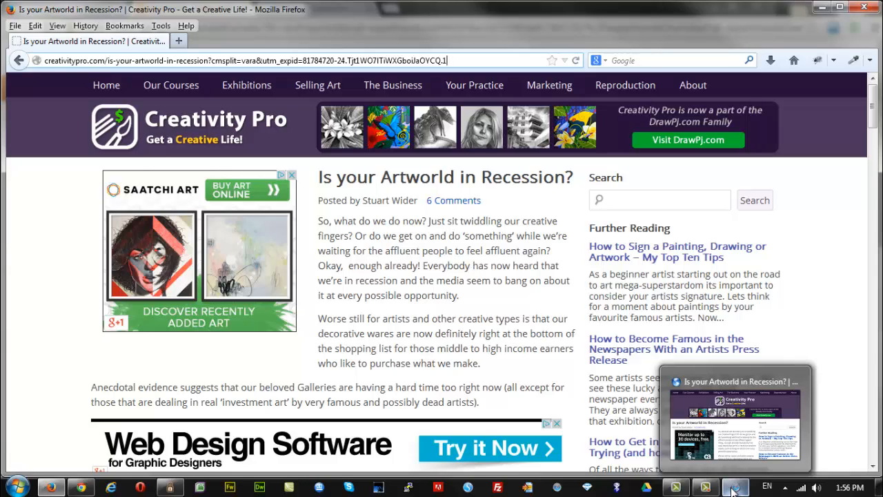
click(733, 489)
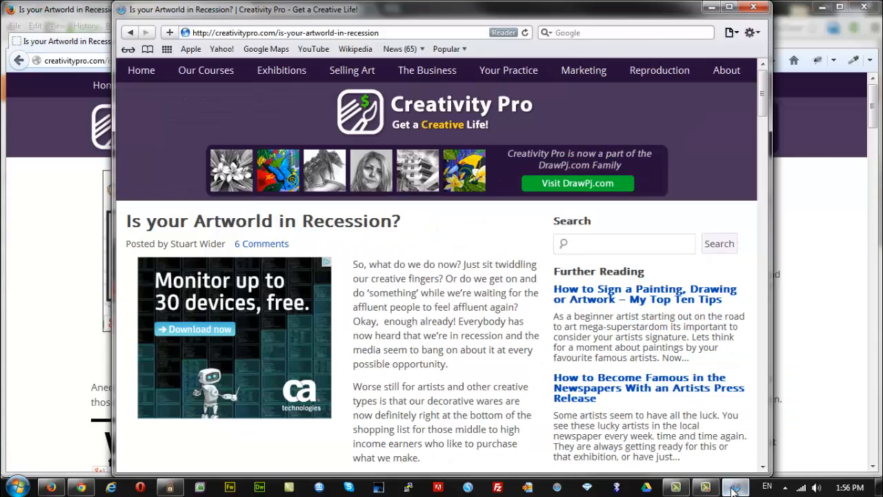
click(525, 33)
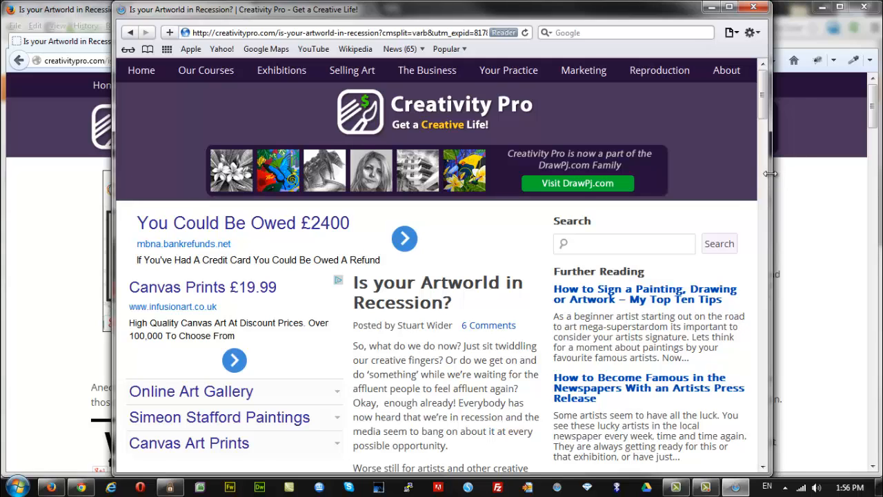
drag(770, 179, 819, 181)
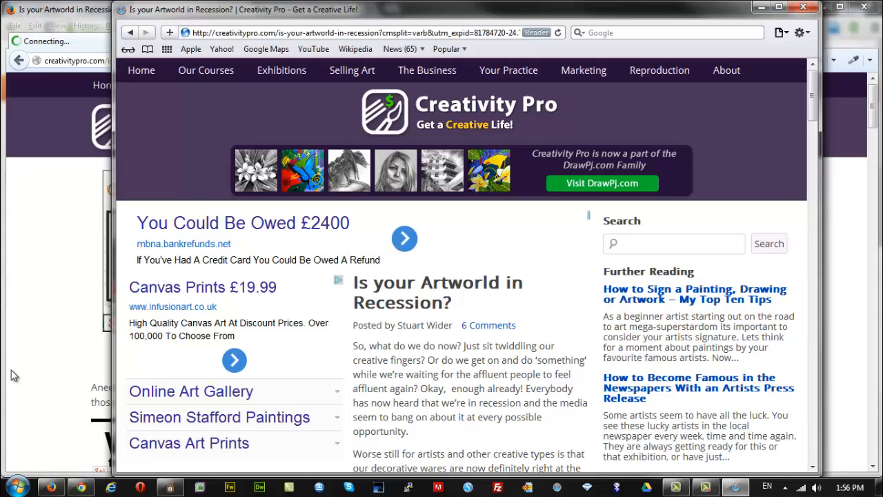
Switch back to Google Analytics in Chrome and reopen the Experiments report of the Behavior section
click(80, 489)
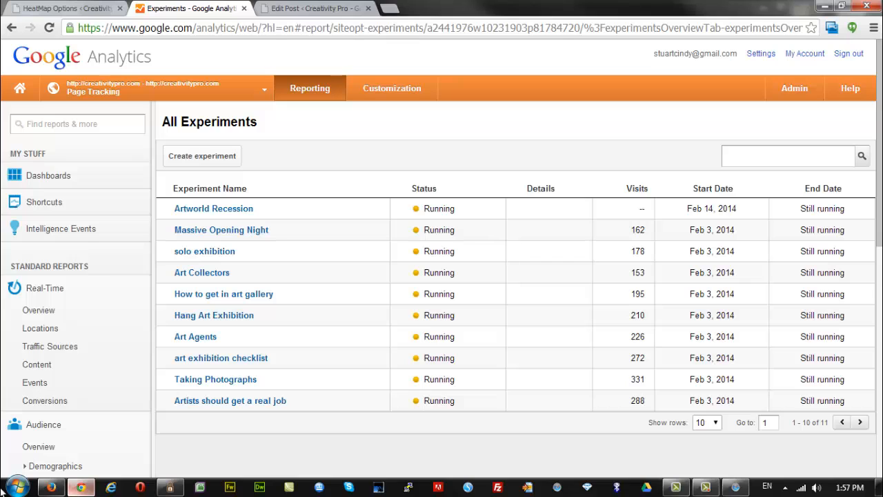
scroll(174, 380, down, 4)
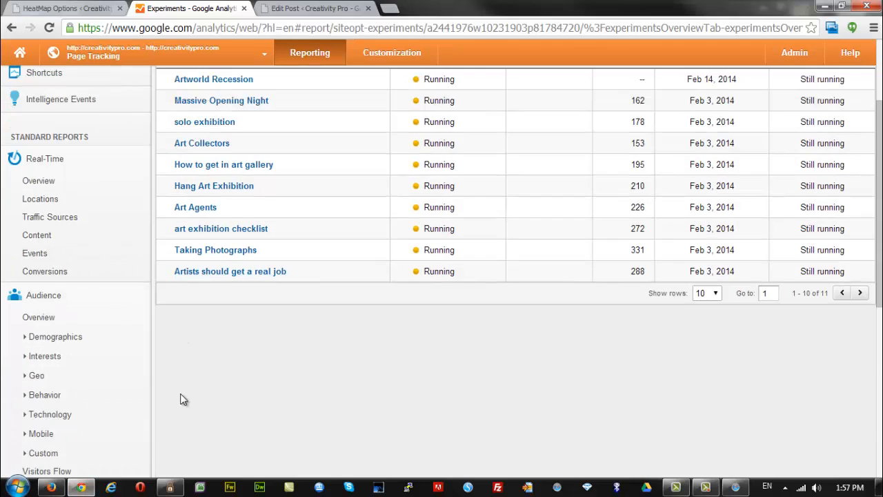
scroll(183, 398, down, 3)
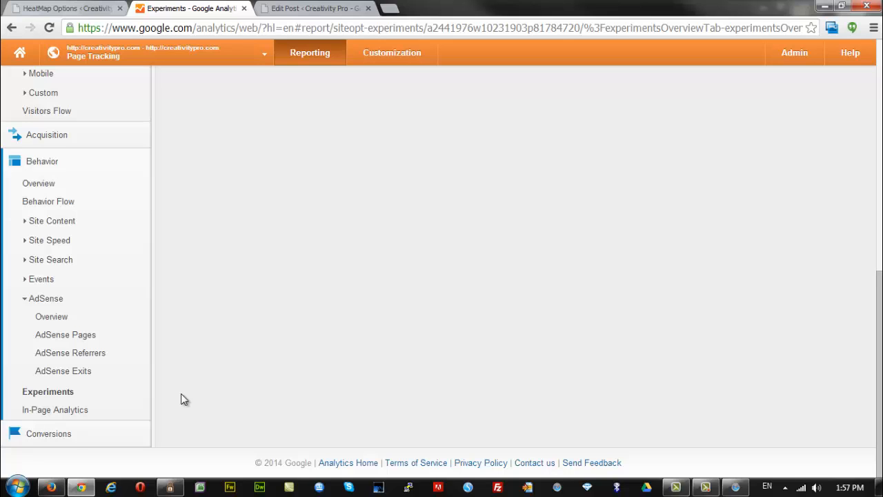
click(48, 394)
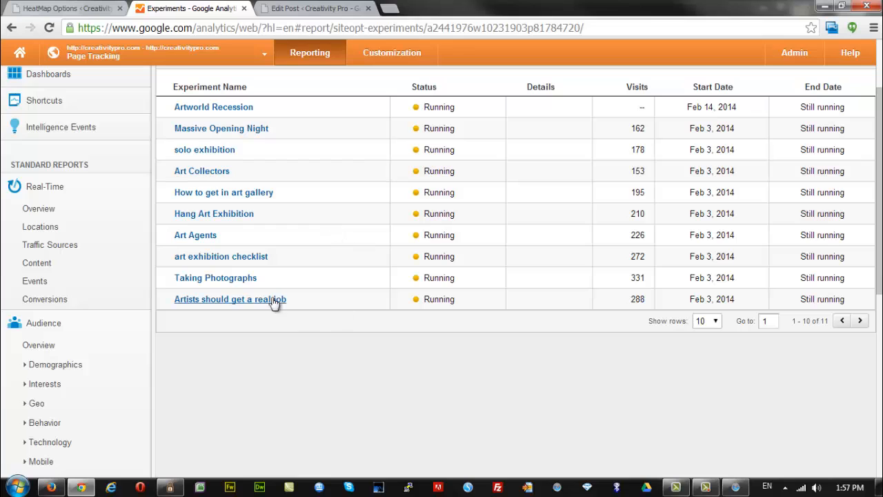
Open the how to hold art exhibition experiment from the list's second page and compare the AdSense results of its variations
click(859, 321)
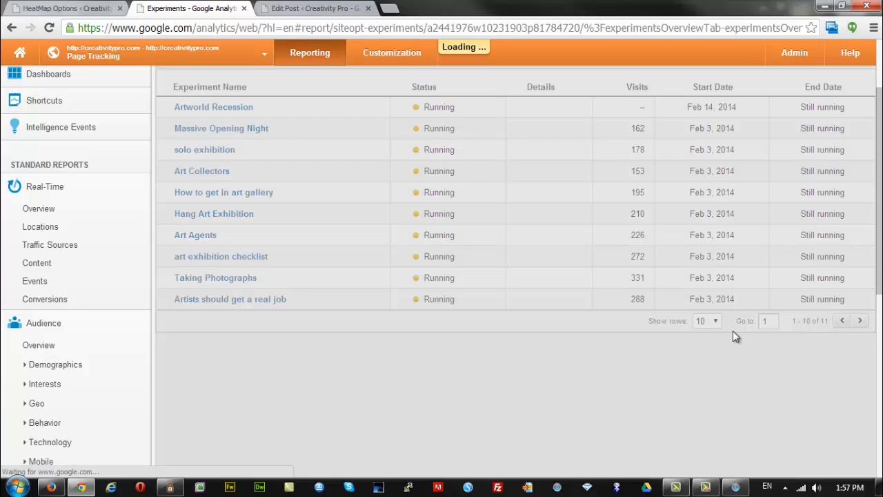
click(235, 108)
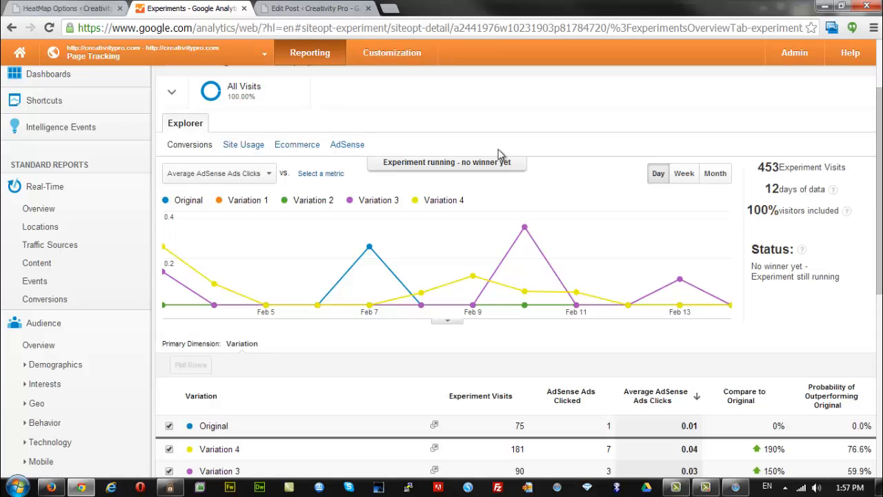
scroll(737, 255, down, 3)
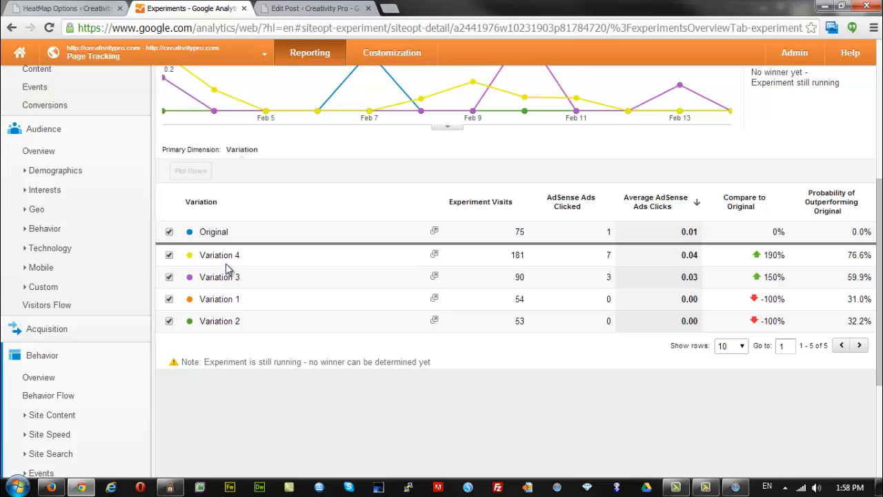
scroll(186, 280, up, 2)
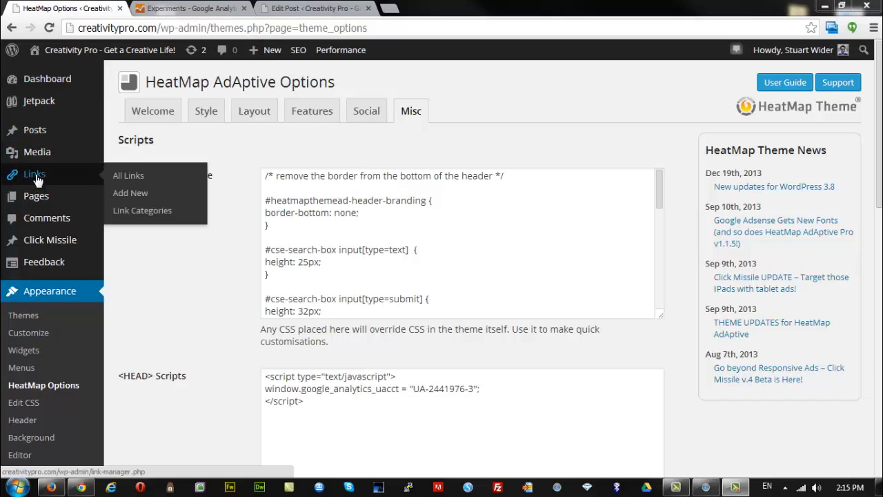
Load the list of all WordPress posts, and review the Google Experiments Code in the open Is your Artworld in Recession? post
mouse_move(38, 132)
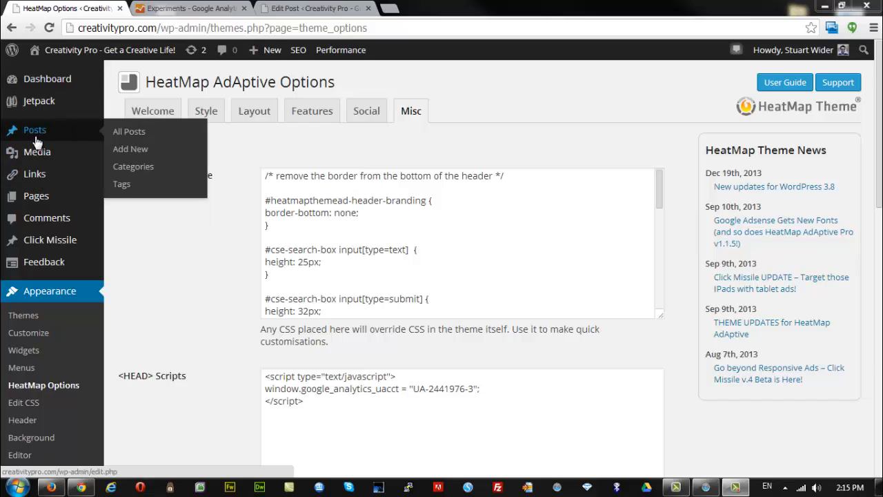
click(131, 134)
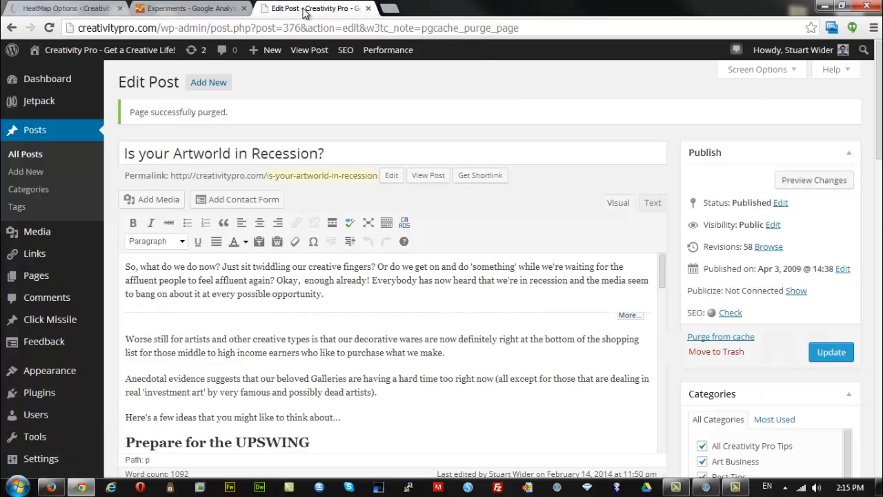
click(309, 10)
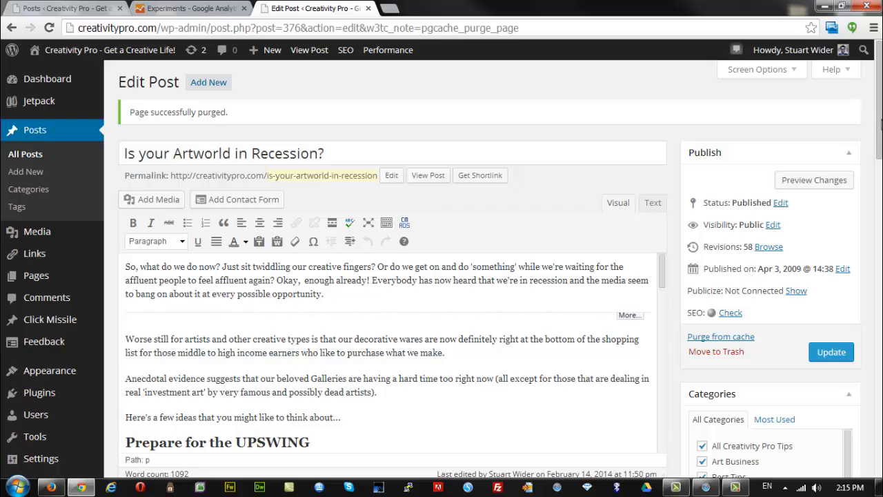
drag(879, 123, 857, 290)
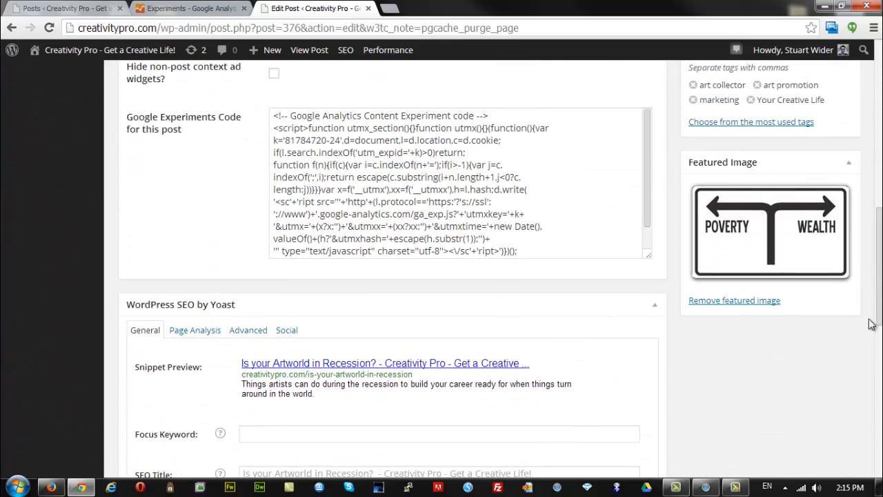
drag(879, 320, 879, 174)
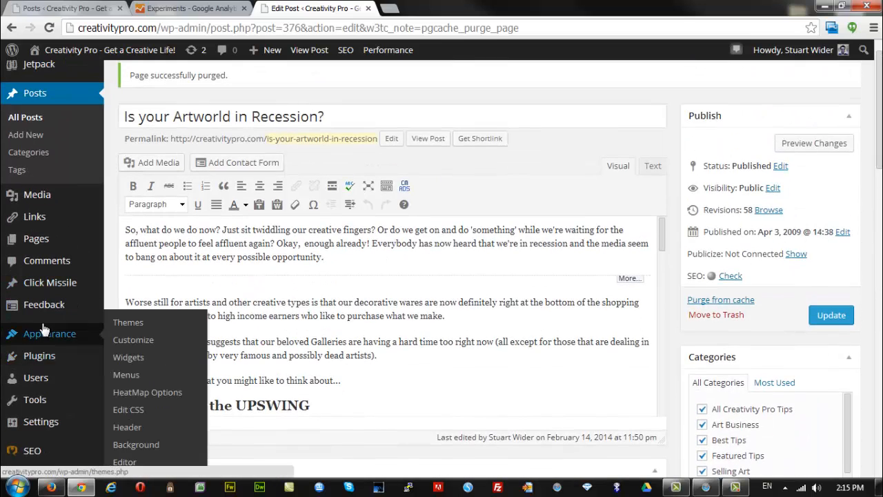
Open the Click Missile settings and review the Google Experiments section with its Split Test Group option and front page experiment code
mouse_move(43, 284)
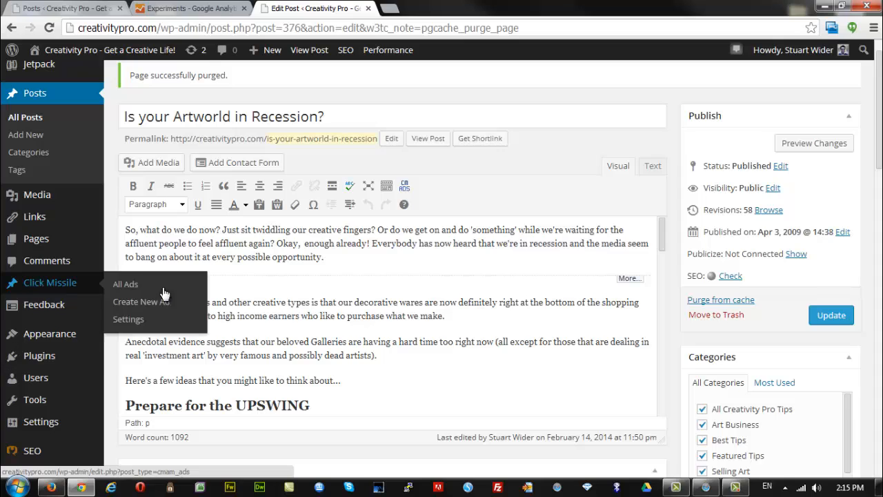
click(128, 319)
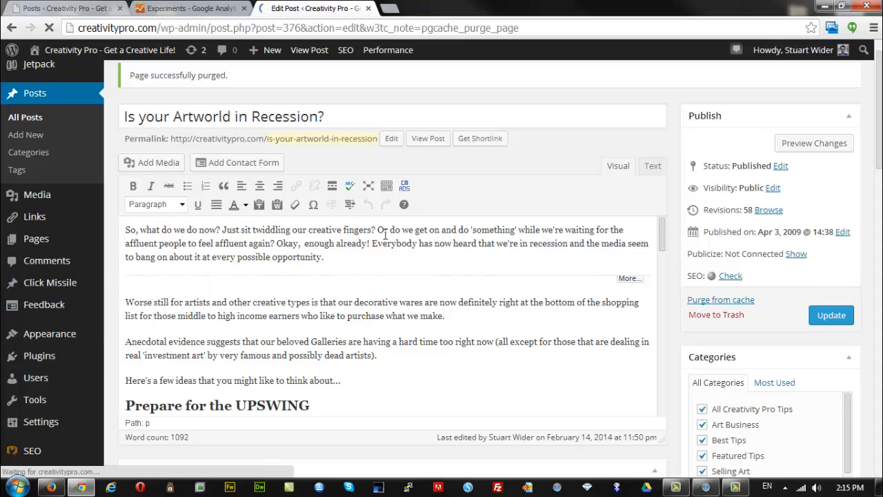
scroll(599, 231, down, 3)
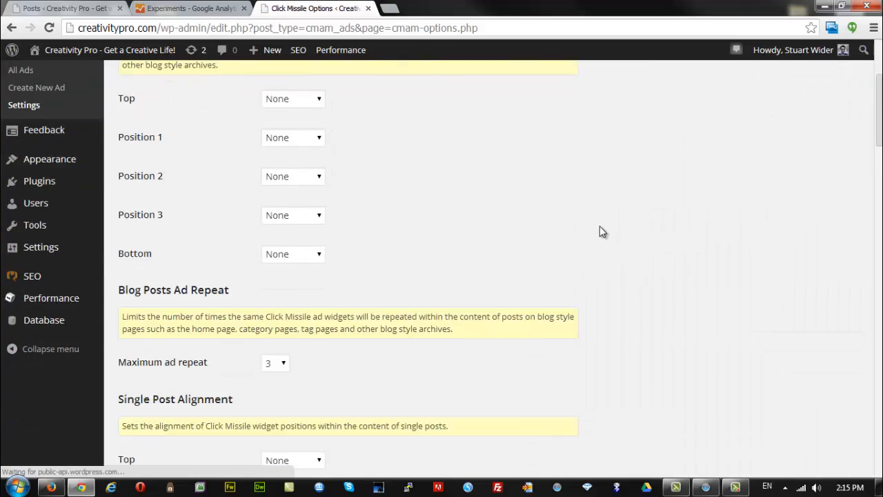
scroll(599, 231, down, 12)
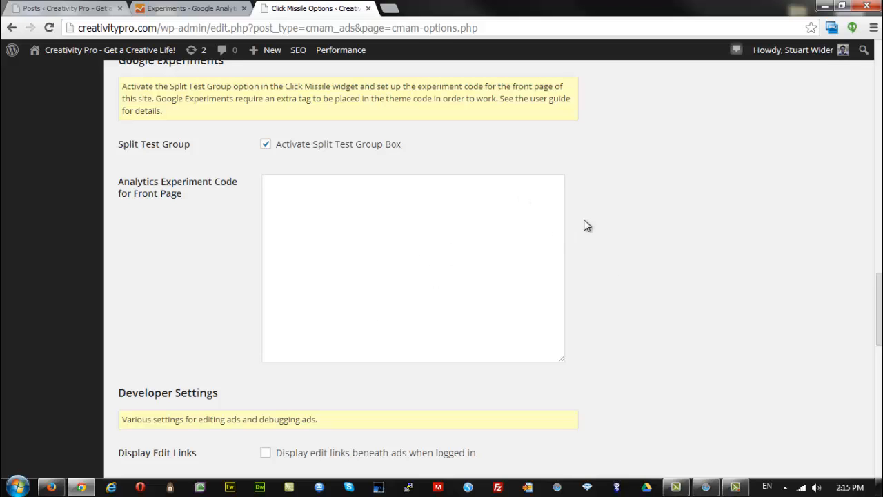
scroll(585, 224, up, 10)
scroll(584, 224, up, 8)
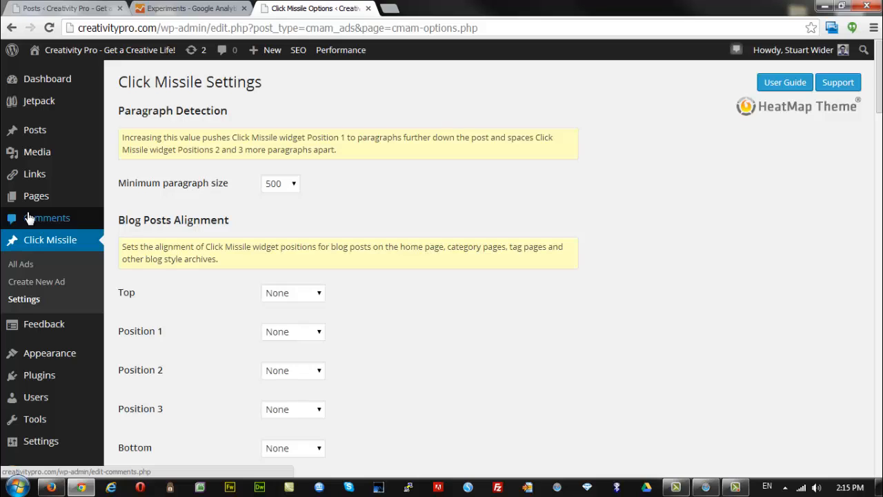
Open the Art Business post category for editing and review its Analytics Experiment Code
mouse_move(35, 131)
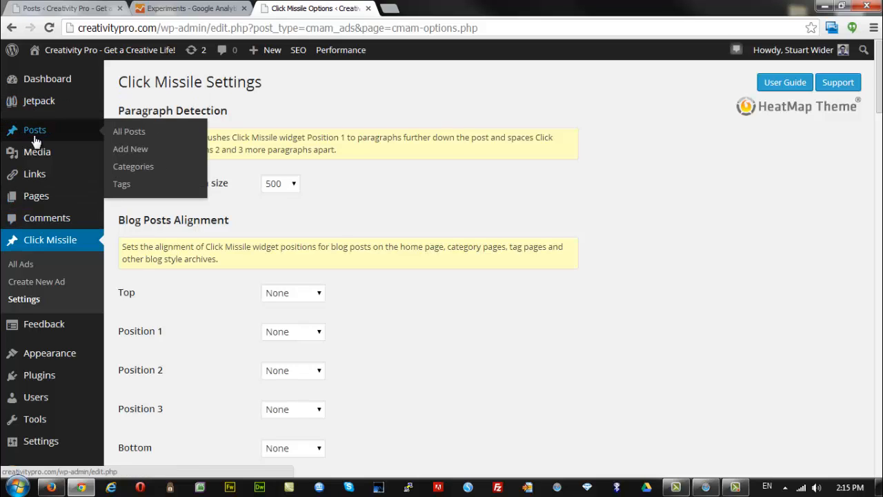
click(140, 169)
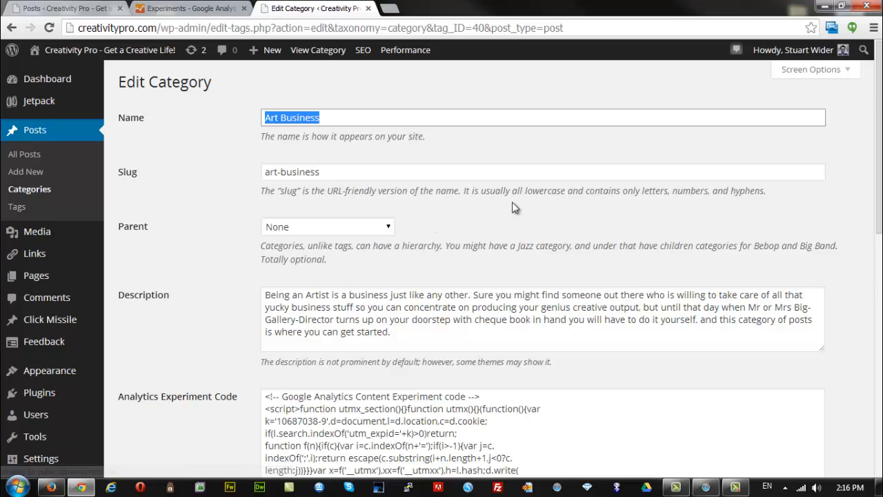
scroll(451, 427, down, 3)
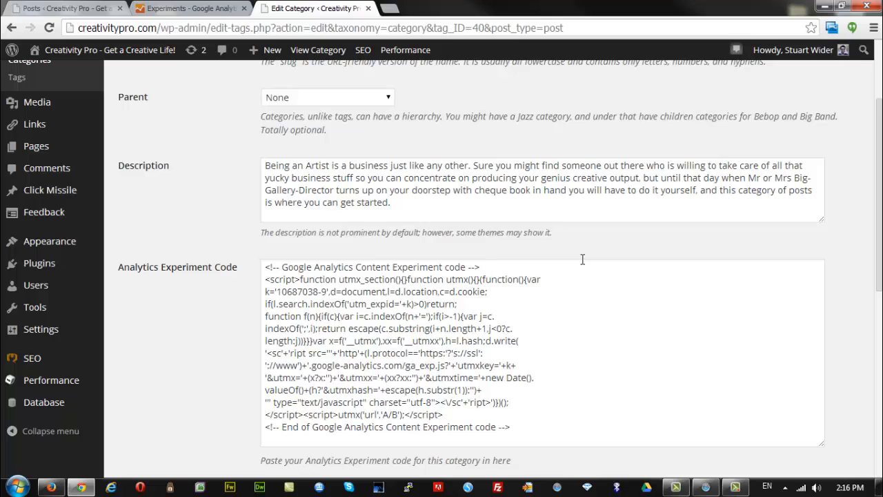
scroll(477, 390, up, 3)
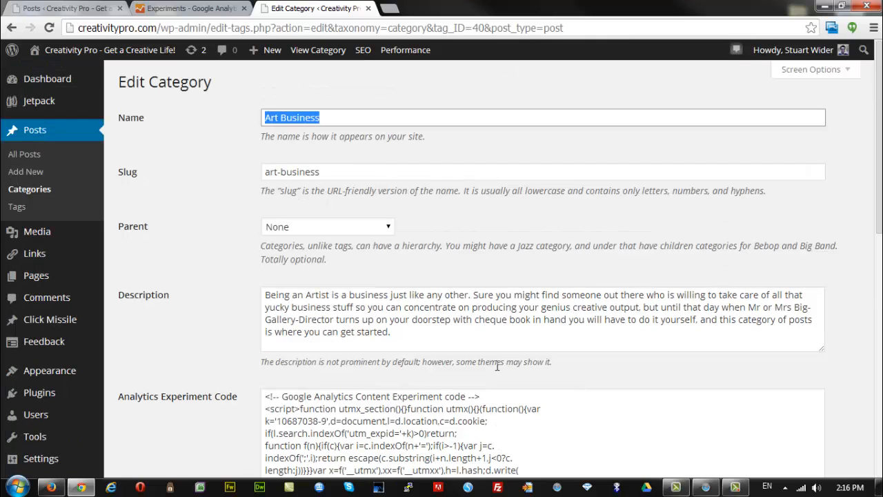